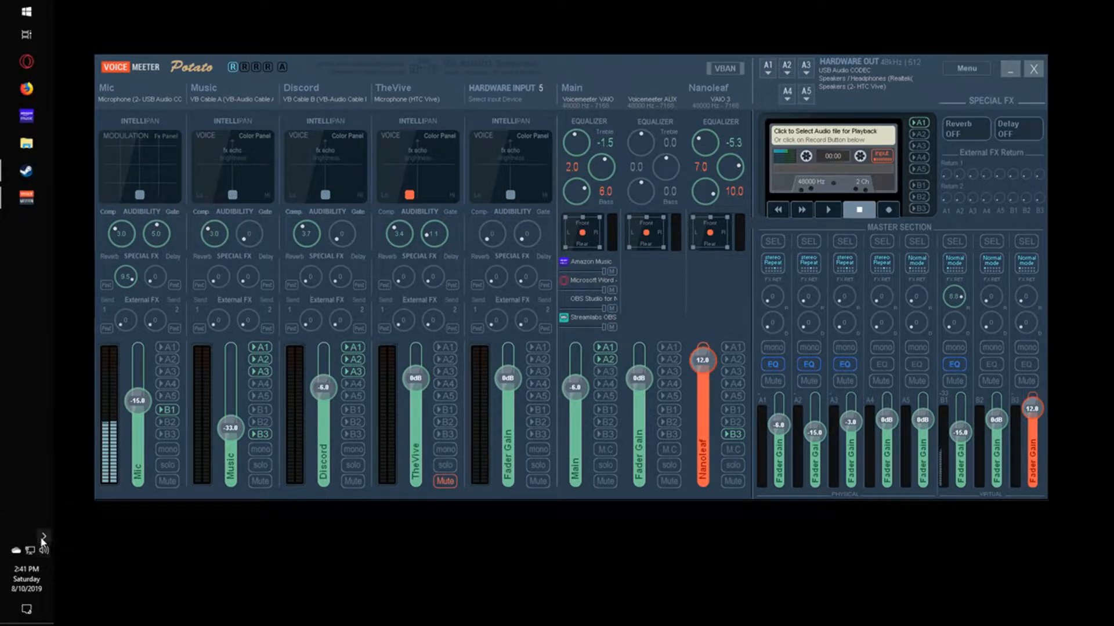
# Open the Windows Sound settings and inspect the options of the VoiceMeeter Input playback device.
pyautogui.click(44, 537)
pyautogui.rightClick(45, 549)
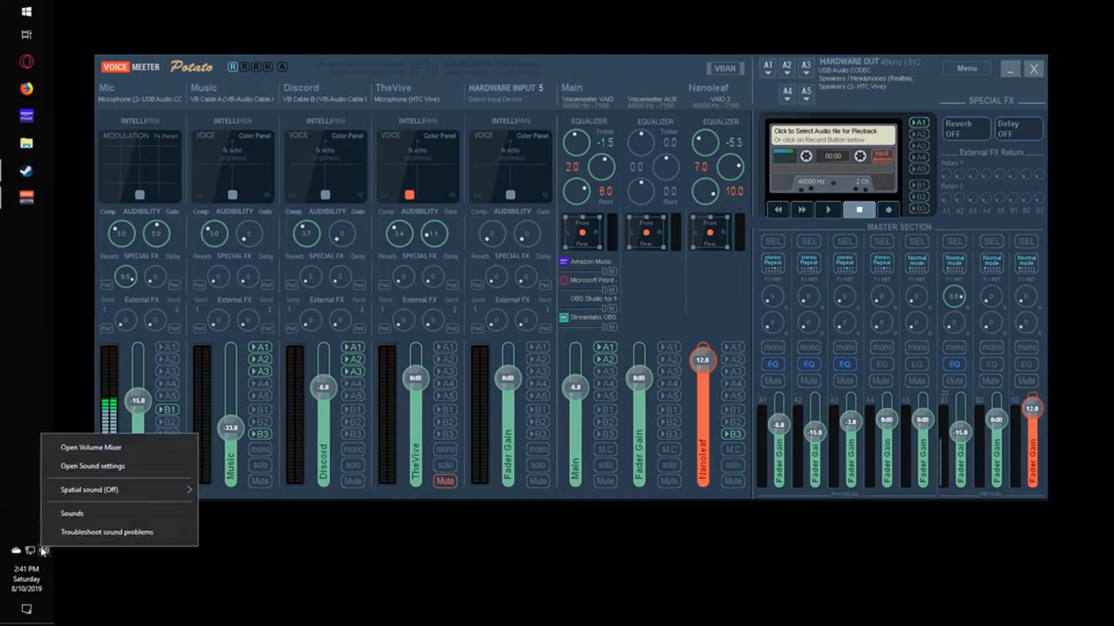
pyautogui.click(76, 516)
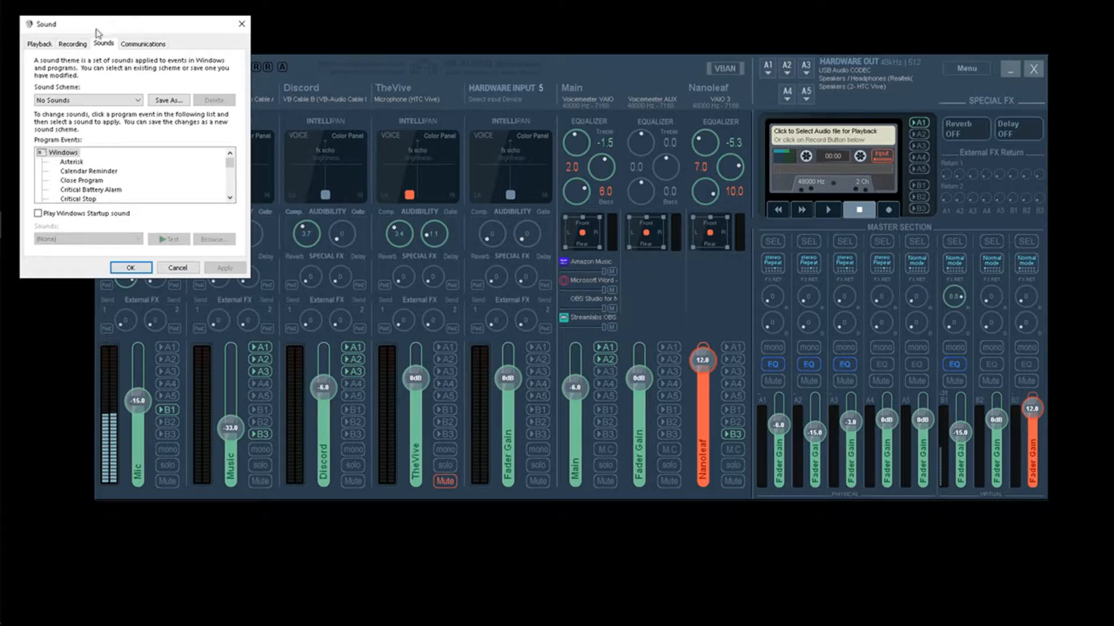
pyautogui.click(612, 239)
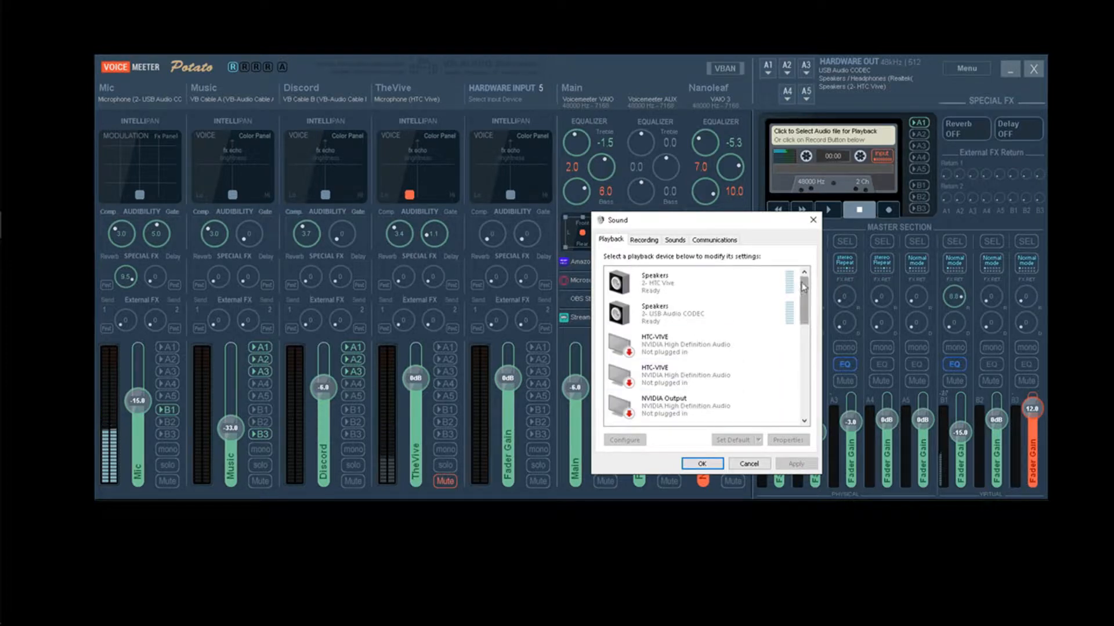
pyautogui.moveTo(804, 296); pyautogui.dragTo(825, 416)
pyautogui.click(699, 380)
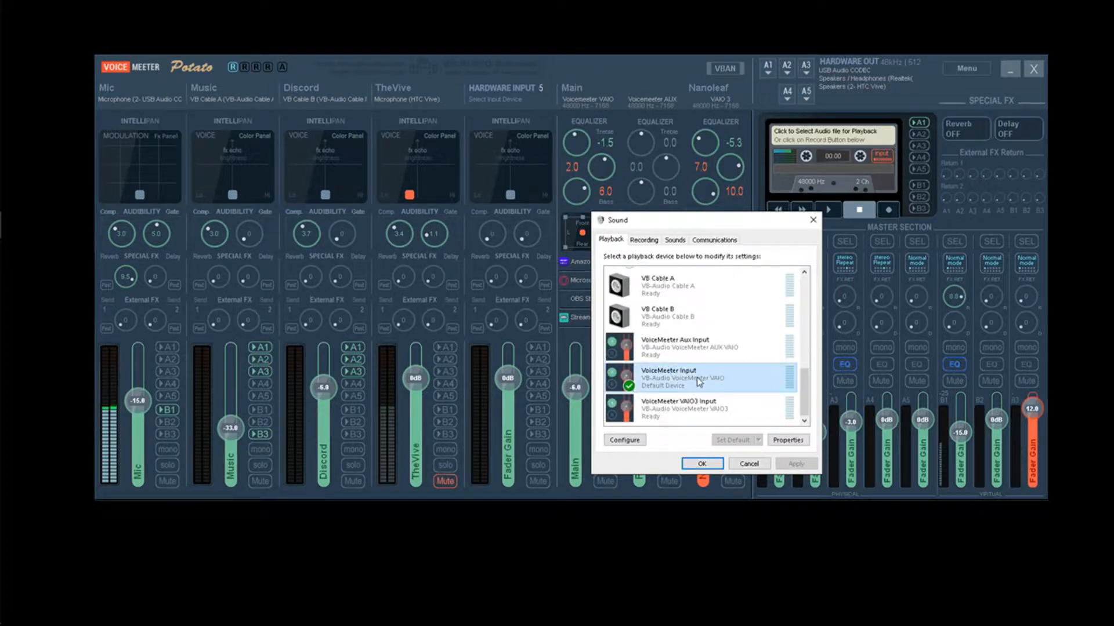
pyautogui.rightClick(699, 380)
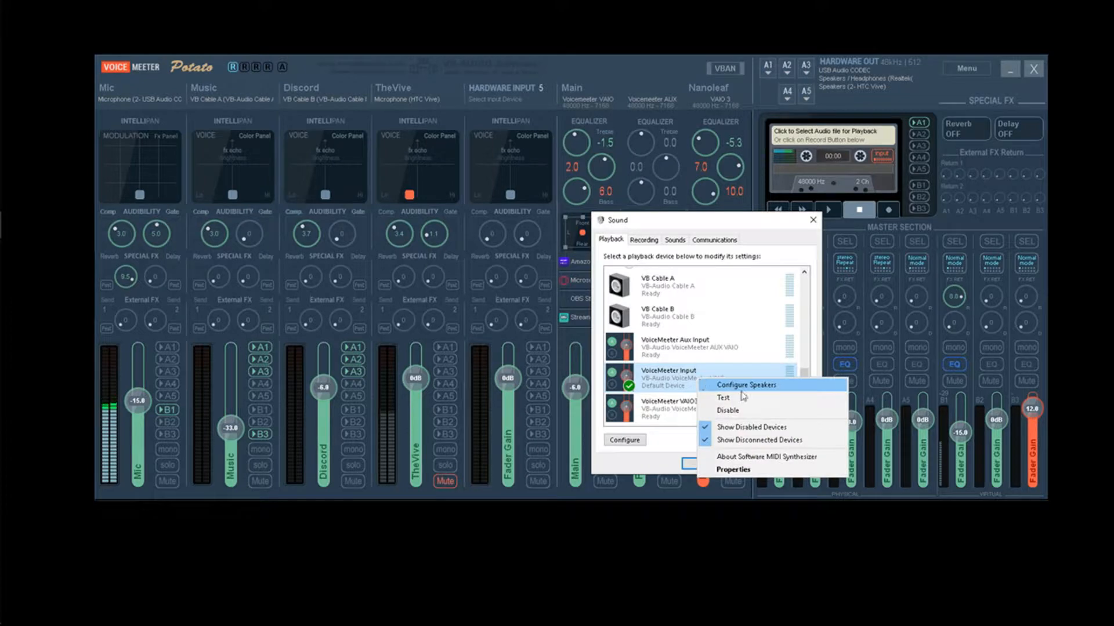
pyautogui.click(650, 386)
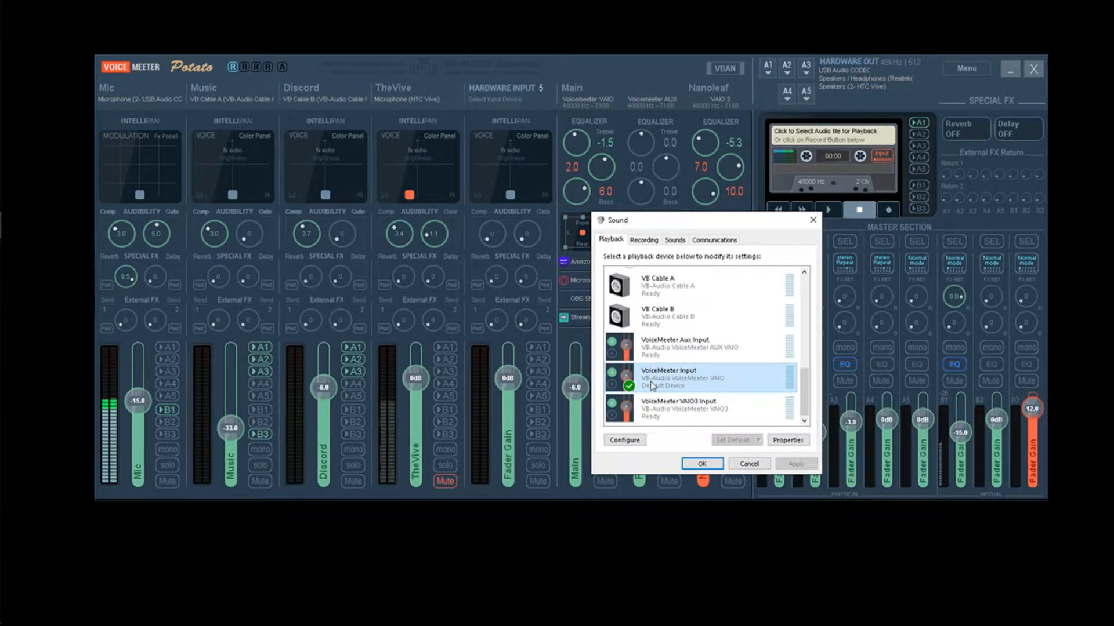
# Examine the recording devices from the USB microphone to the VoiceMeeter outputs, and close the Sound window.
pyautogui.click(644, 240)
pyautogui.scroll(-7, 661, 326)
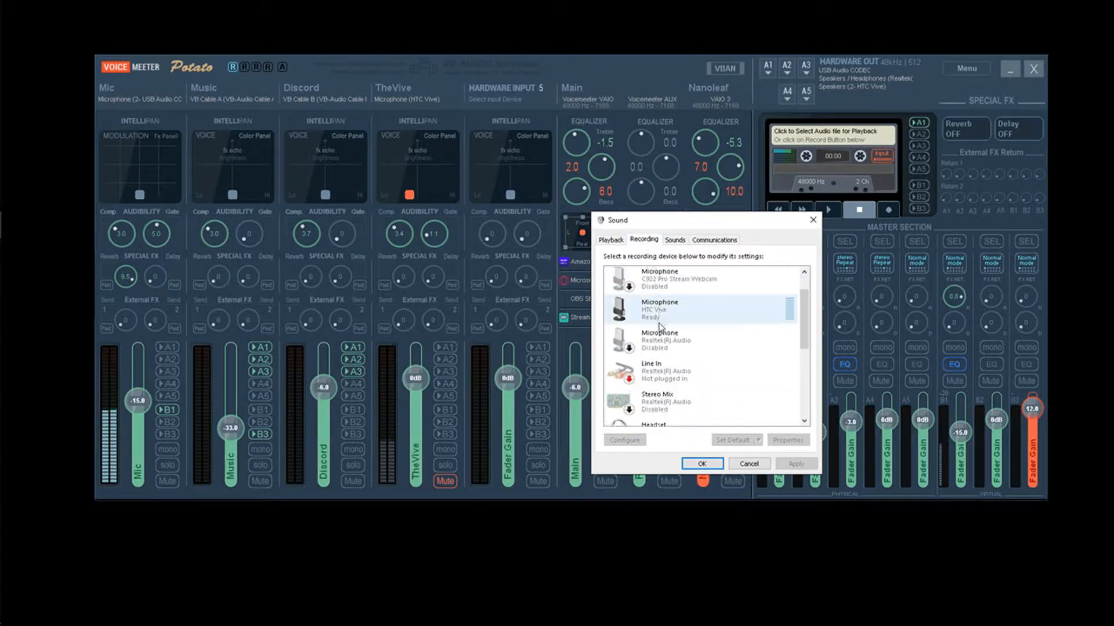
pyautogui.scroll(-2, 660, 334)
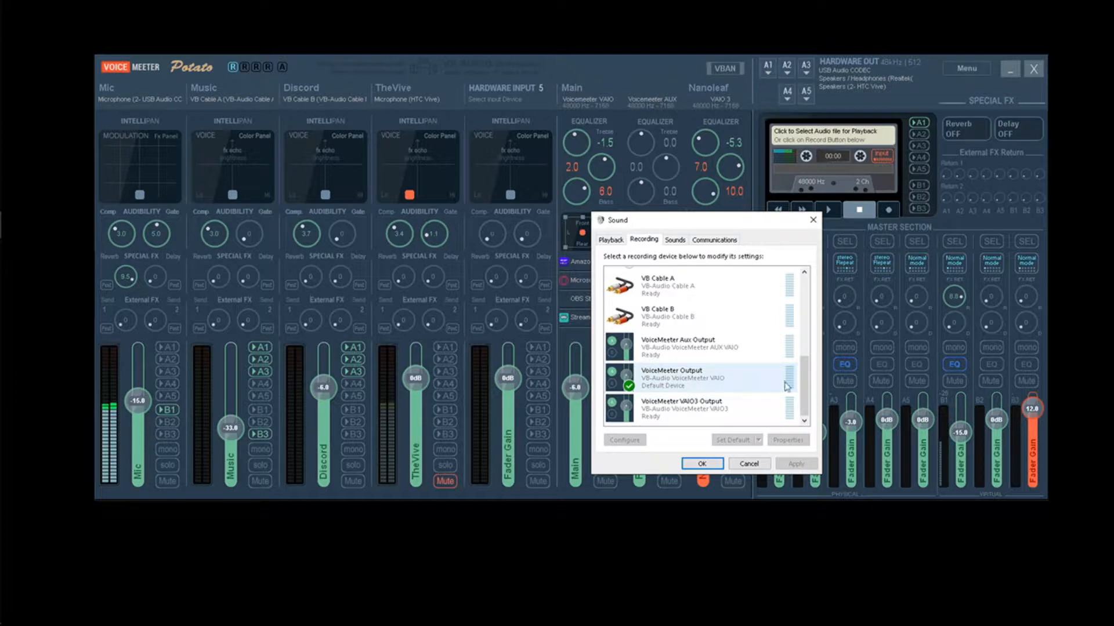
pyautogui.moveTo(804, 386); pyautogui.dragTo(810, 270)
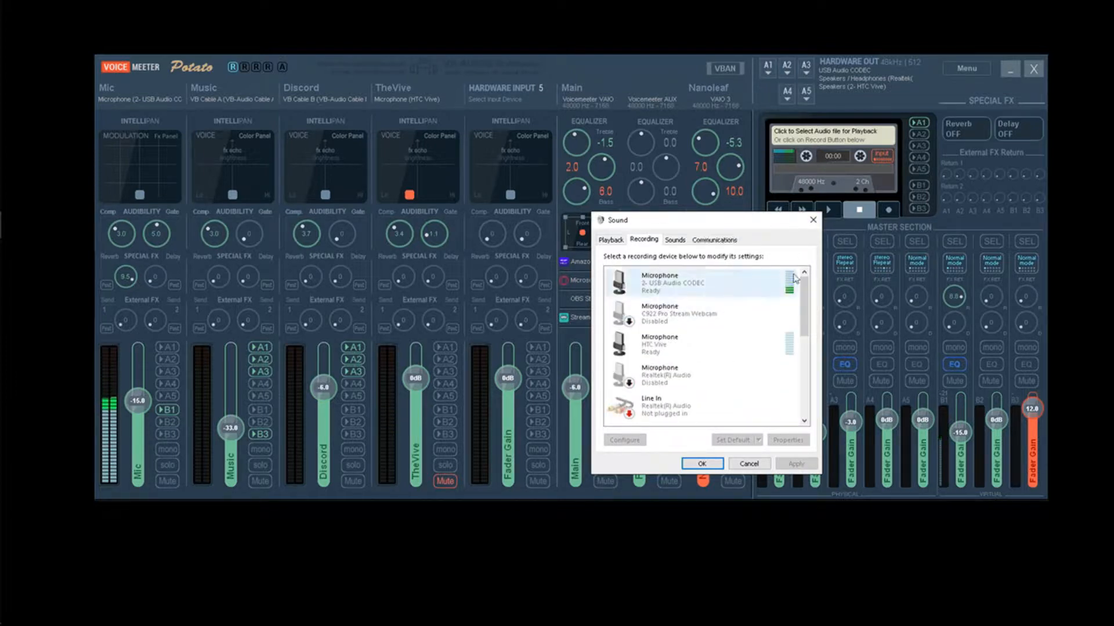
pyautogui.scroll(-1, 762, 360)
pyautogui.scroll(-4, 762, 359)
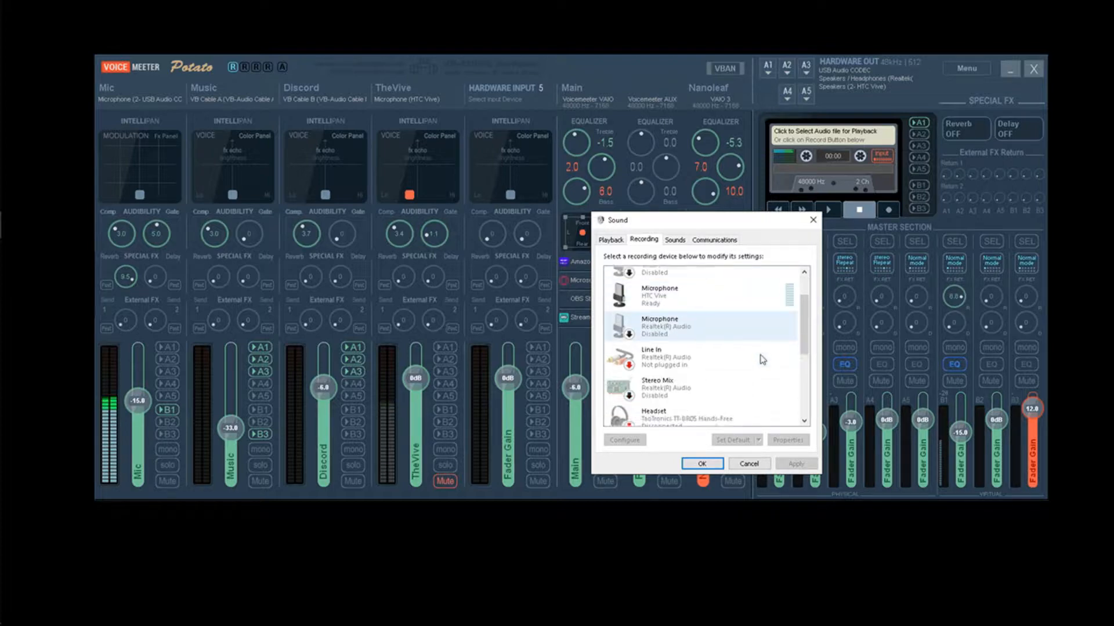
pyautogui.scroll(-2, 764, 364)
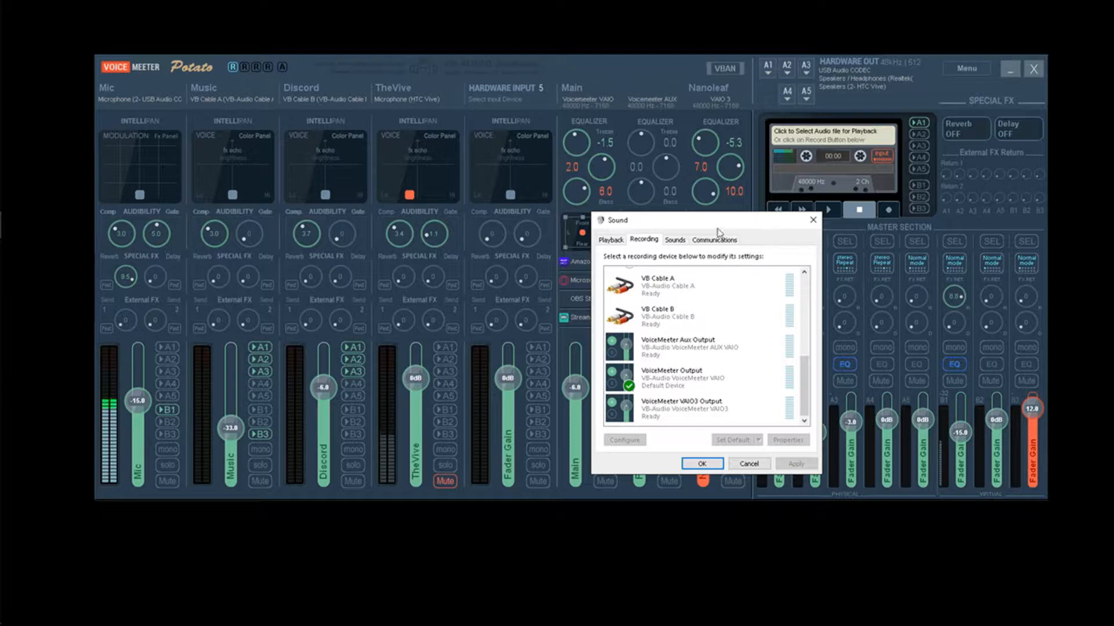
pyautogui.click(814, 220)
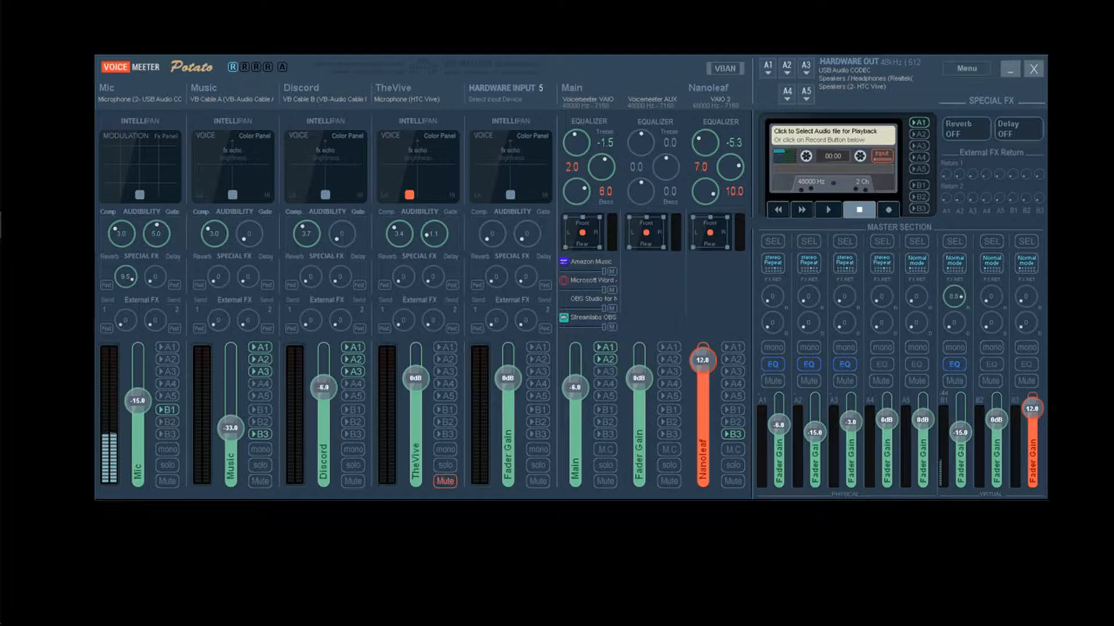
# Examine the device choices for hardware output A1 and the mixer's general settings and startup options.
pyautogui.click(769, 68)
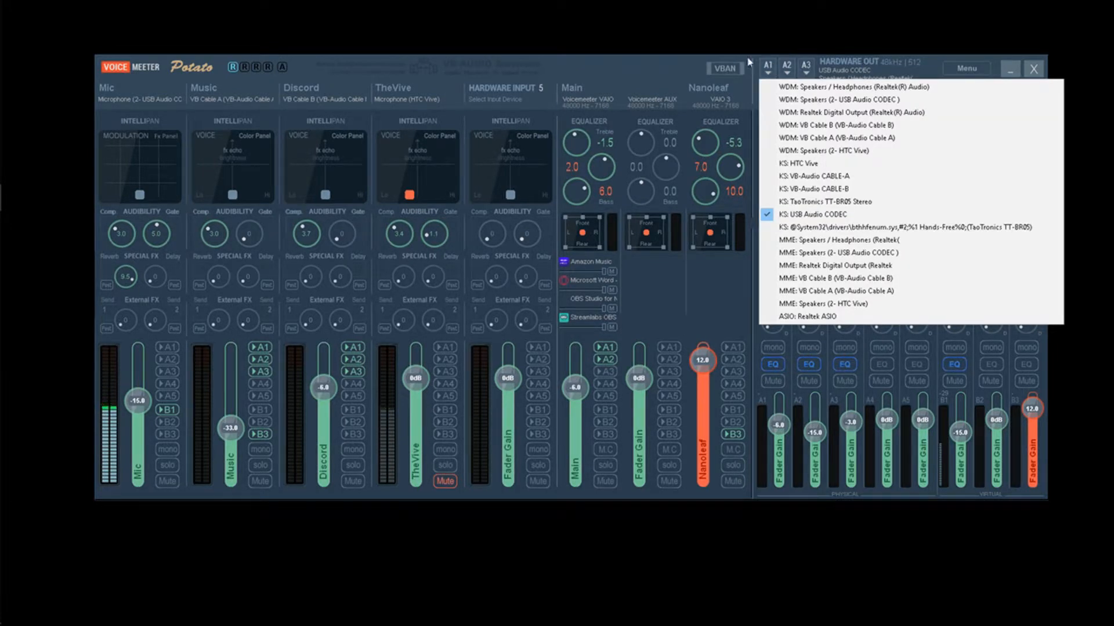
pyautogui.click(674, 80)
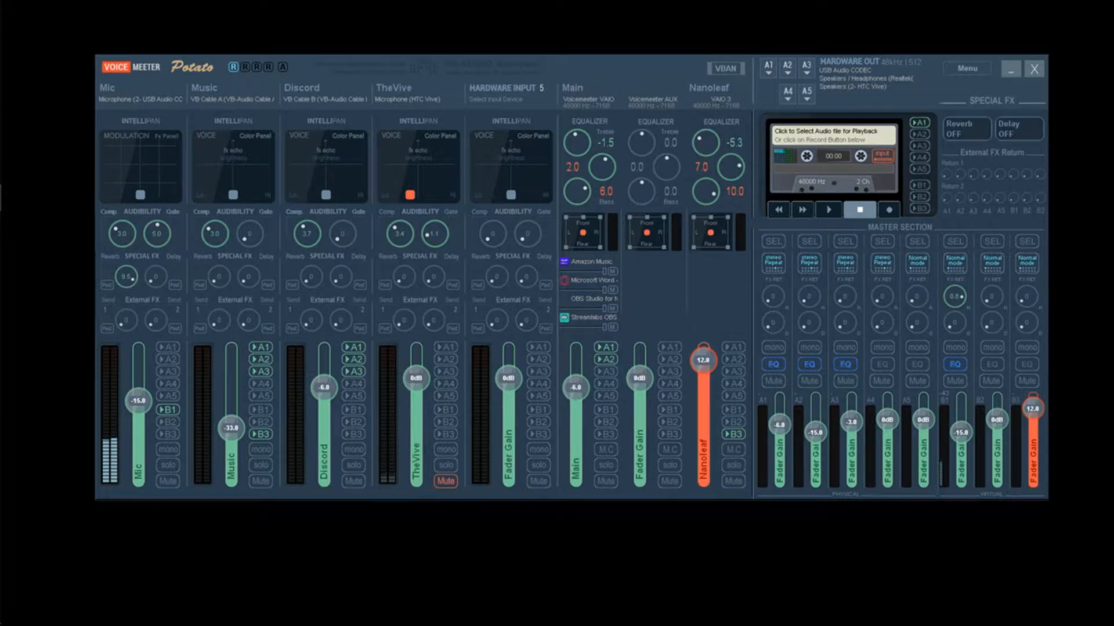
pyautogui.click(964, 69)
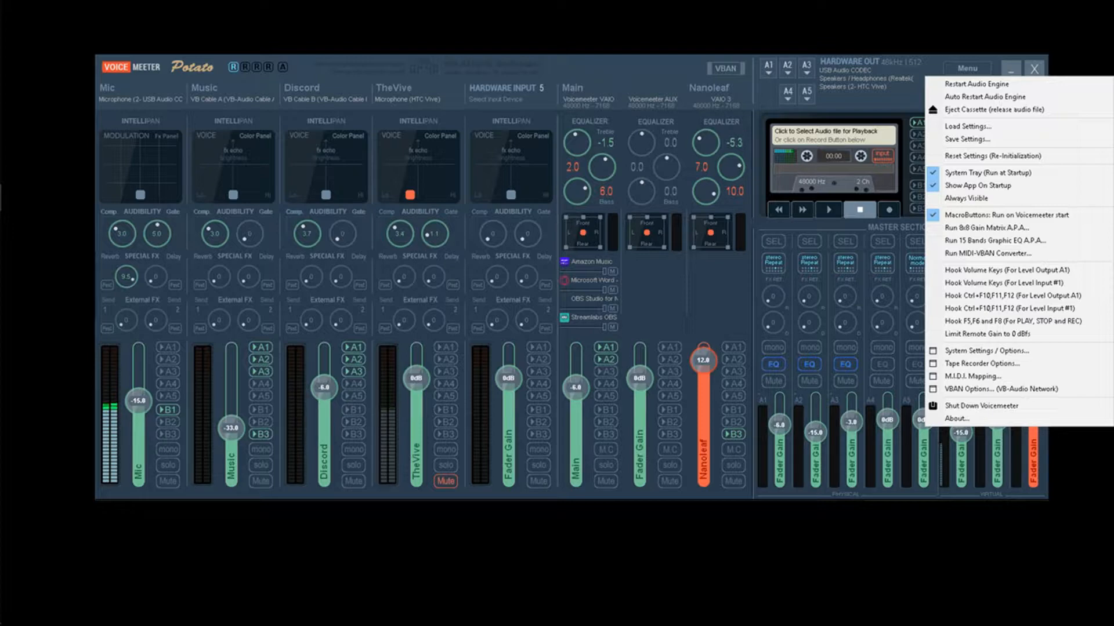
pyautogui.press('Escape')
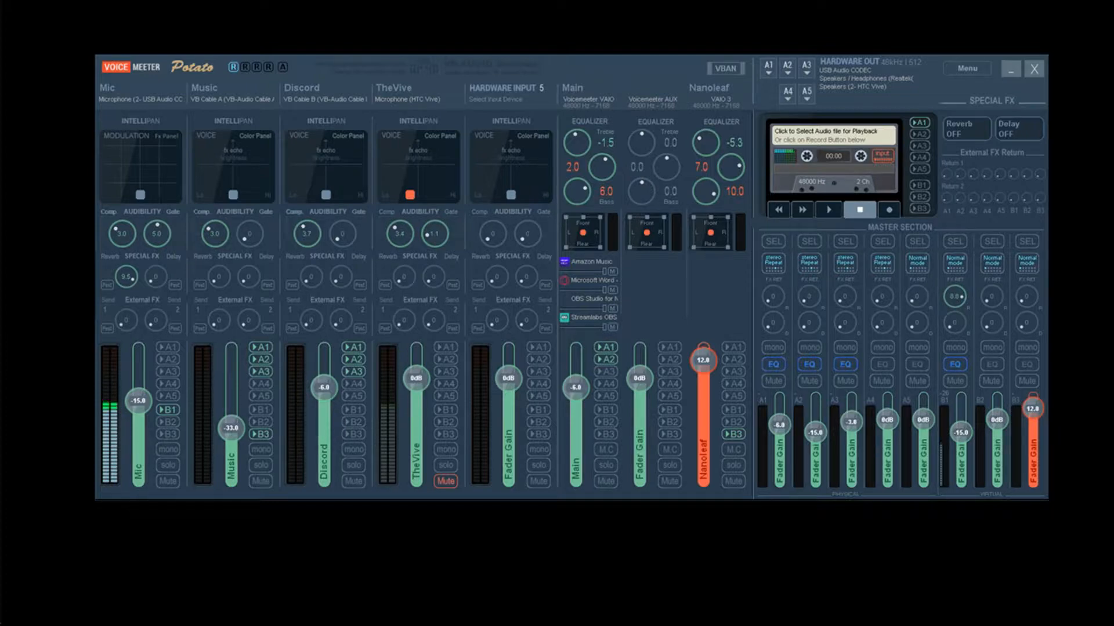
# Check the Mic strip's input device choices and switch its Intellipan from Modulation to the Voice Color Panel.
pyautogui.click(155, 101)
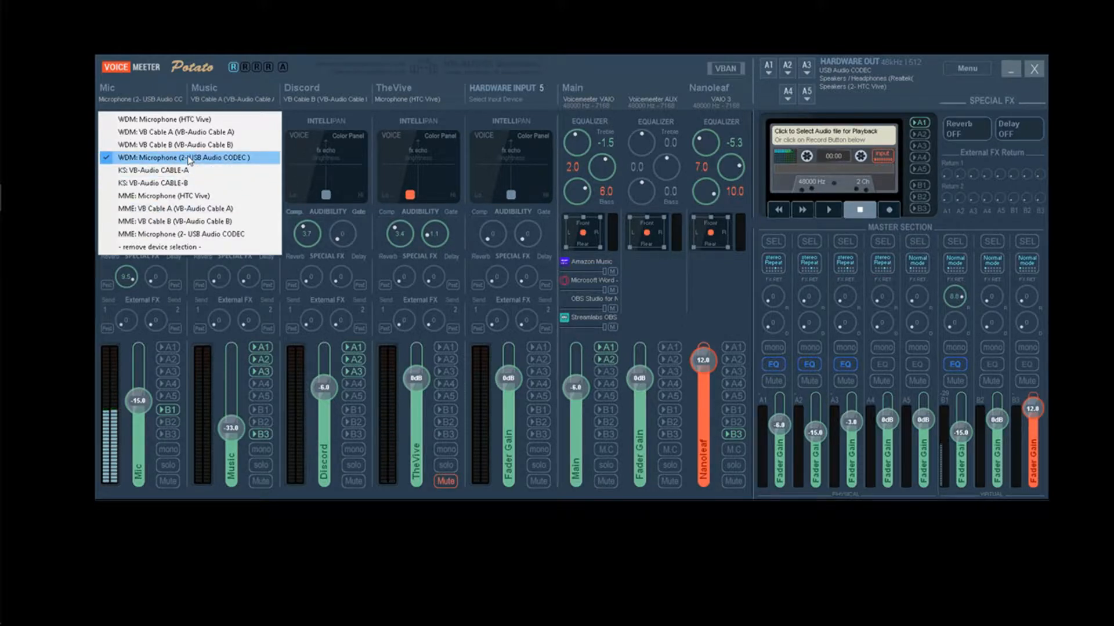
pyautogui.click(178, 72)
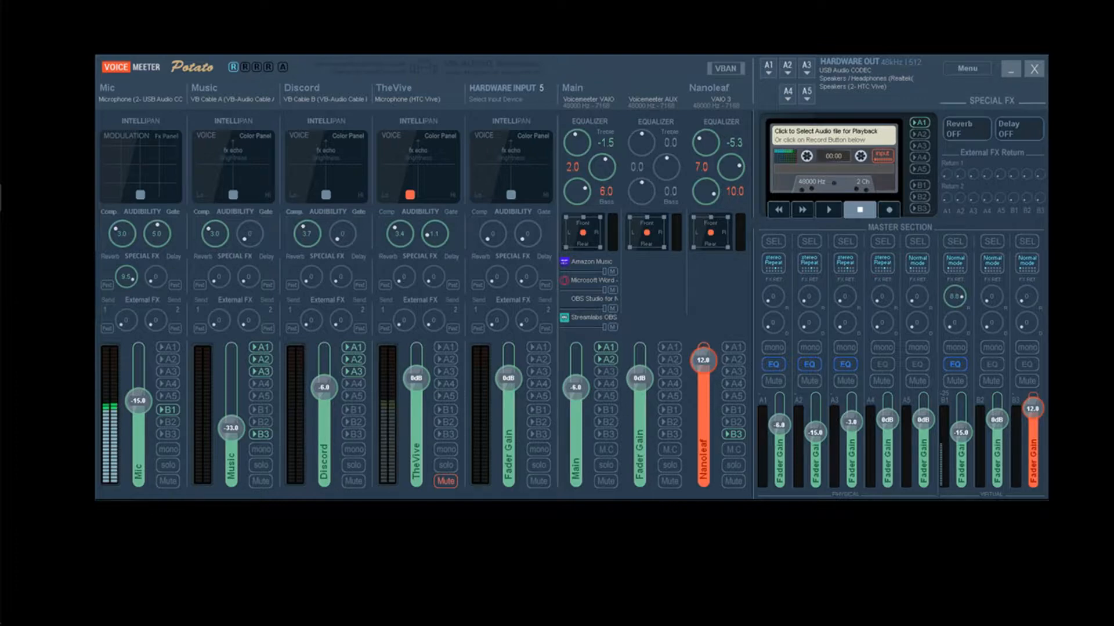
pyautogui.rightClick(126, 177)
pyautogui.rightClick(127, 177)
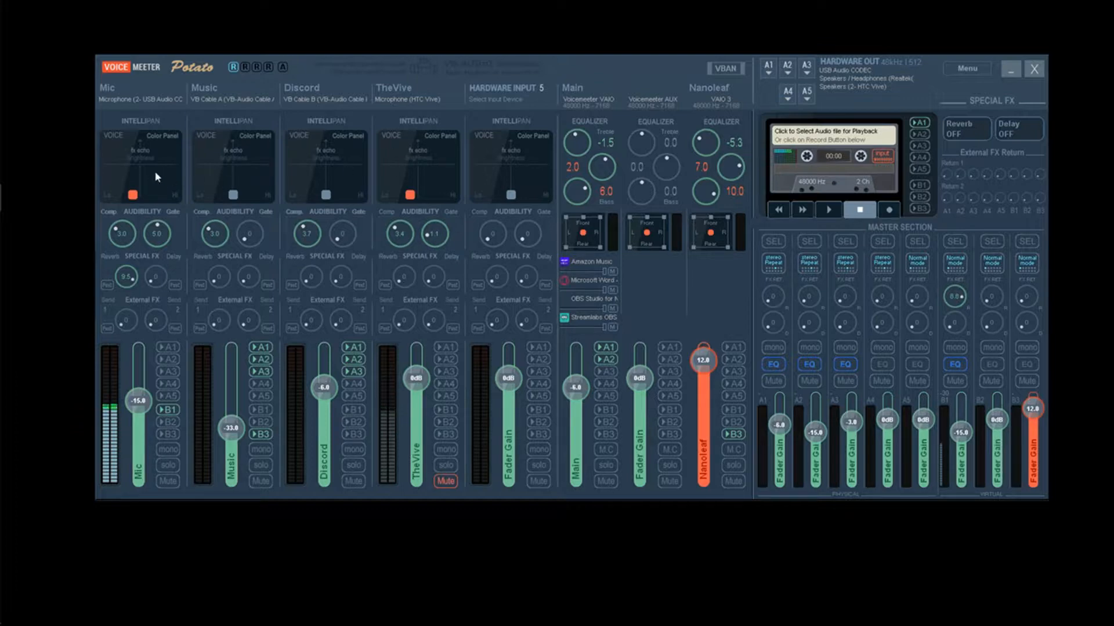
pyautogui.rightClick(151, 173)
pyautogui.rightClick(149, 174)
pyautogui.rightClick(153, 181)
# Open the parametric equalizer of virtual bus B1, examine its bands and curve, and close it.
pyautogui.rightClick(955, 365)
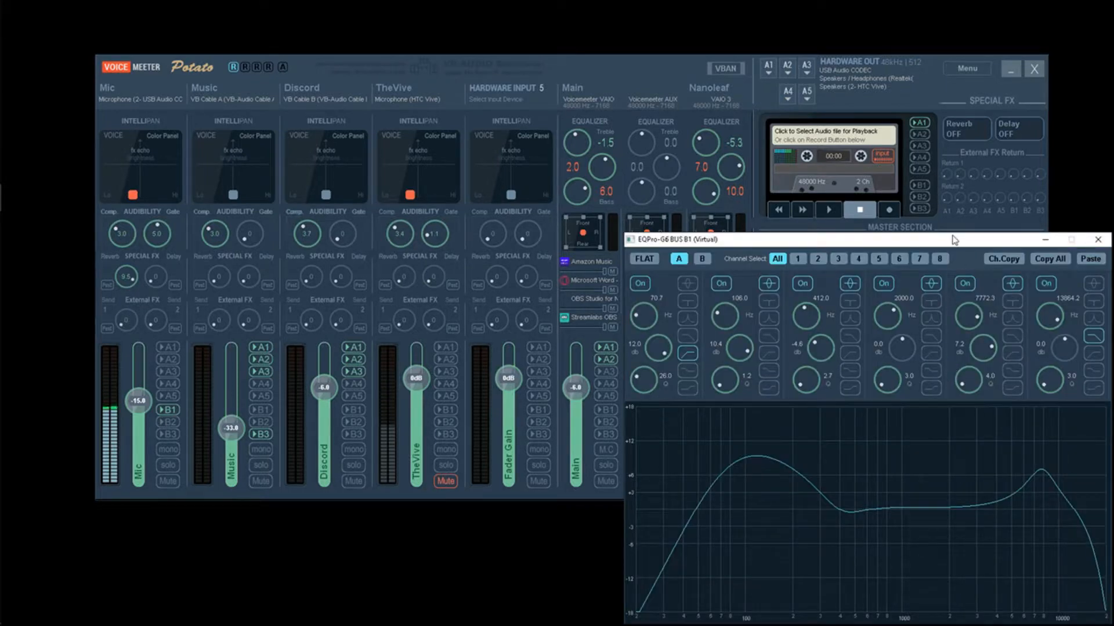
pyautogui.moveTo(955, 240); pyautogui.dragTo(776, 90)
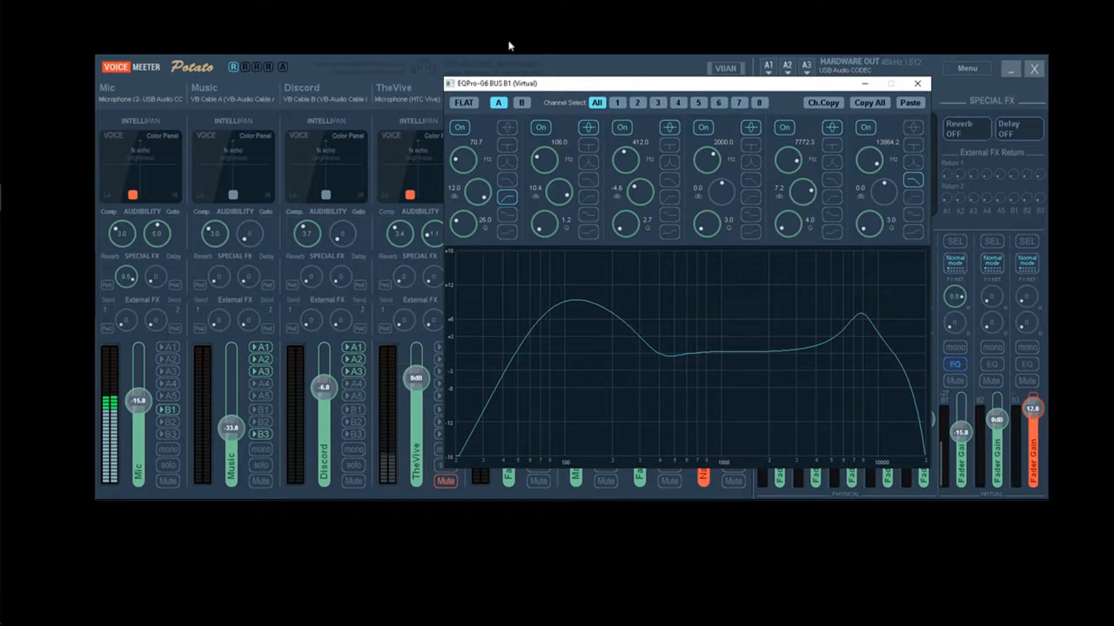
pyautogui.click(916, 84)
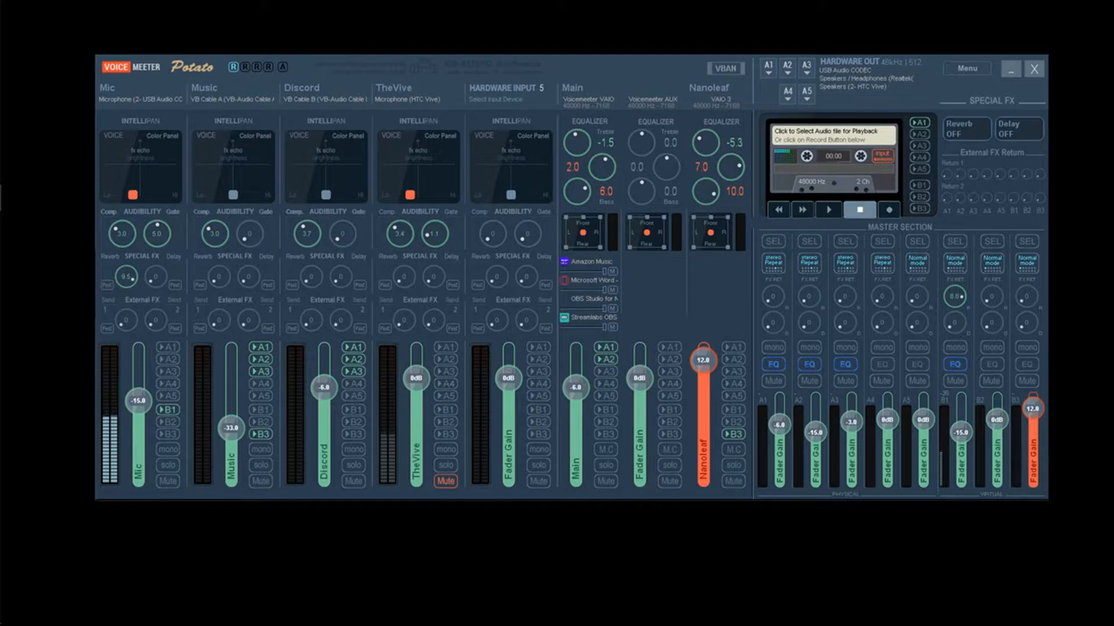
# Bring the Sound window into view and examine VB Cable A and VB Cable B among the recording devices.
pyautogui.moveTo(1112, 200); pyautogui.dragTo(667, 190)
pyautogui.click(587, 254)
pyautogui.scroll(1, 586, 306)
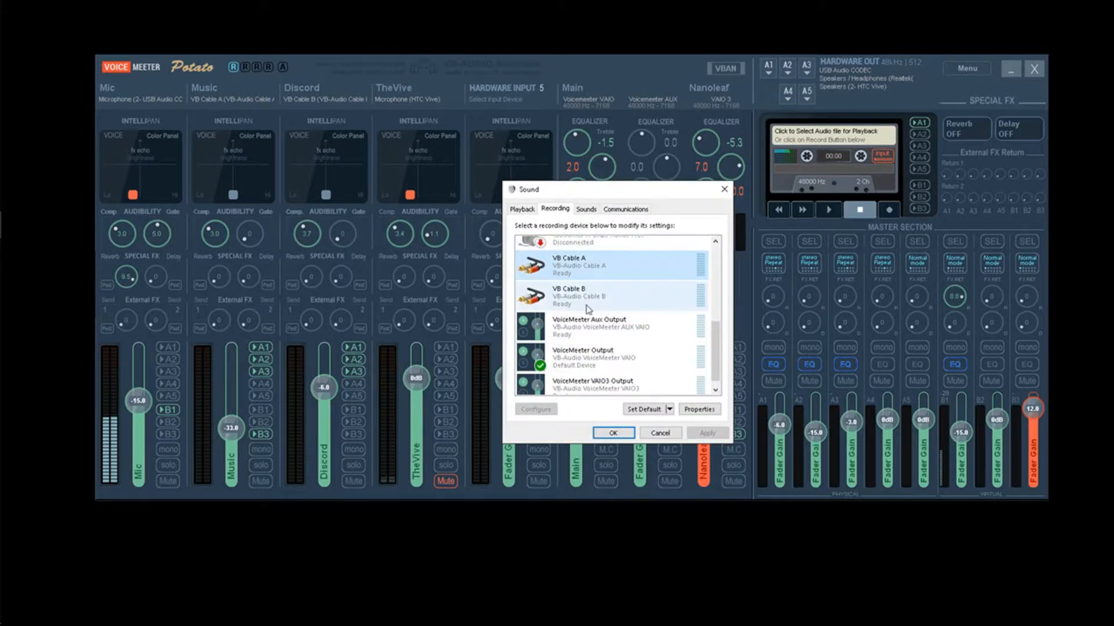
pyautogui.click(588, 308)
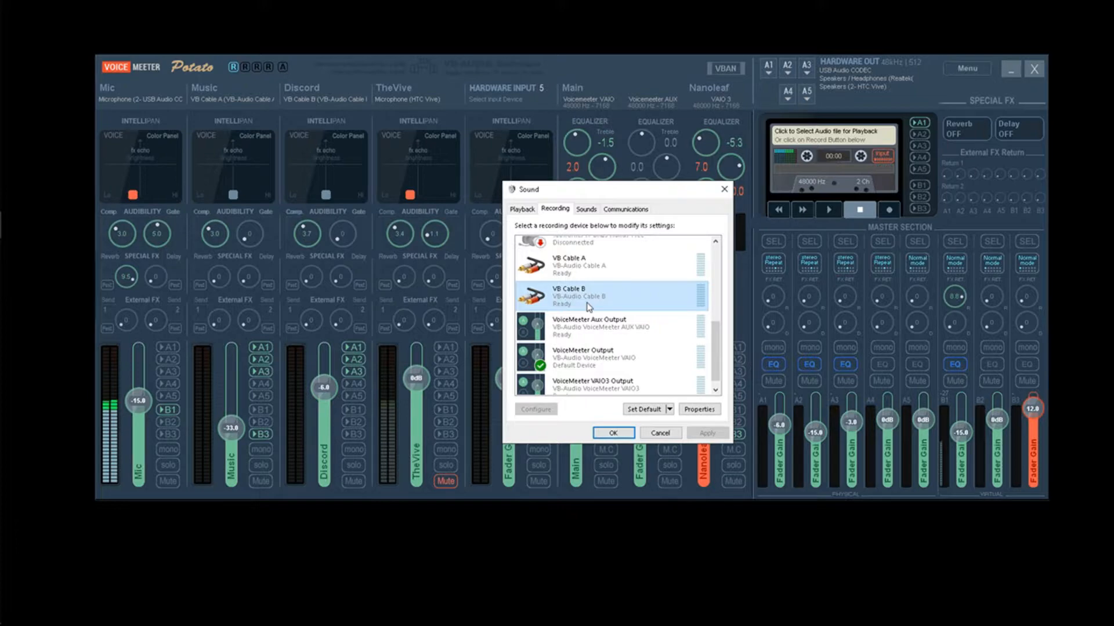
pyautogui.click(597, 264)
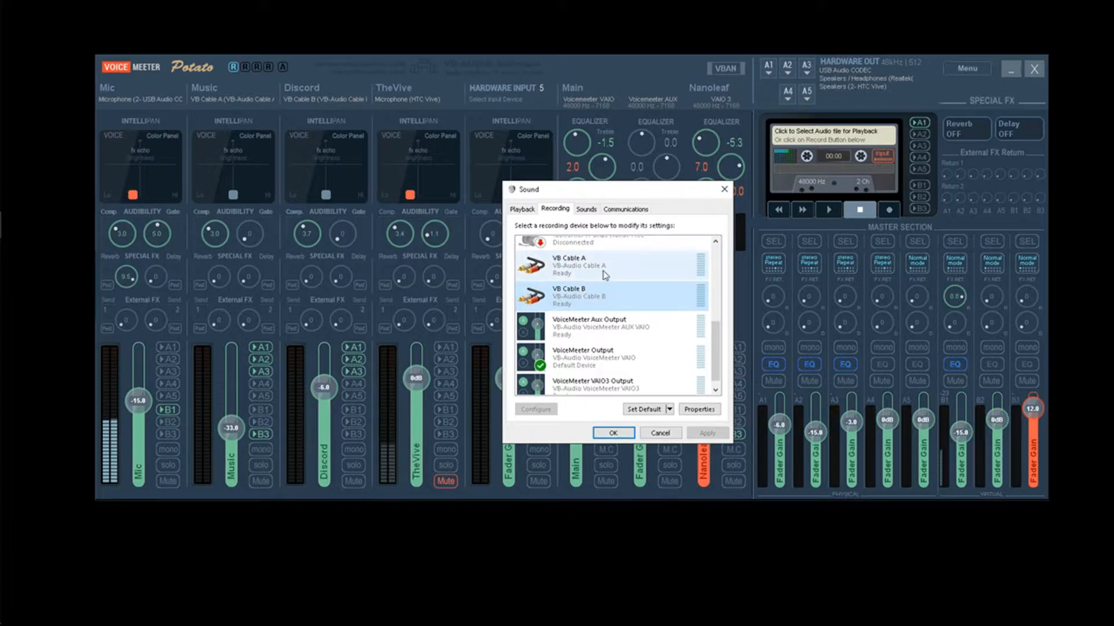
pyautogui.scroll(3, 599, 297)
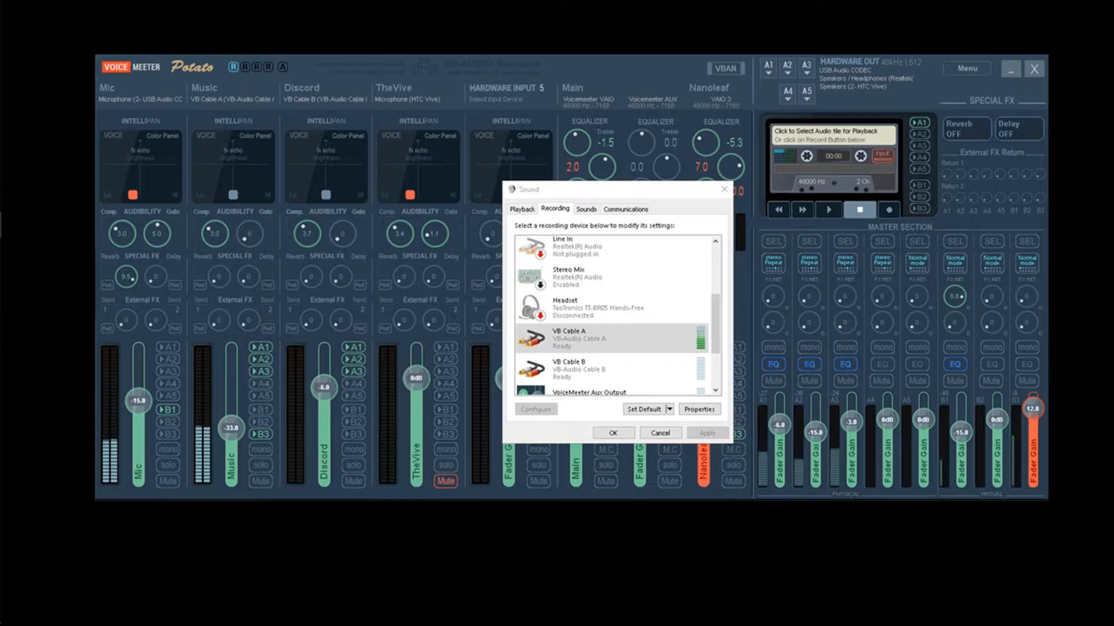
# Raise and lower the Music strip's fader while music plays, leaving its gain at -36.0 dB.
pyautogui.hotkey('alt', 'Tab')
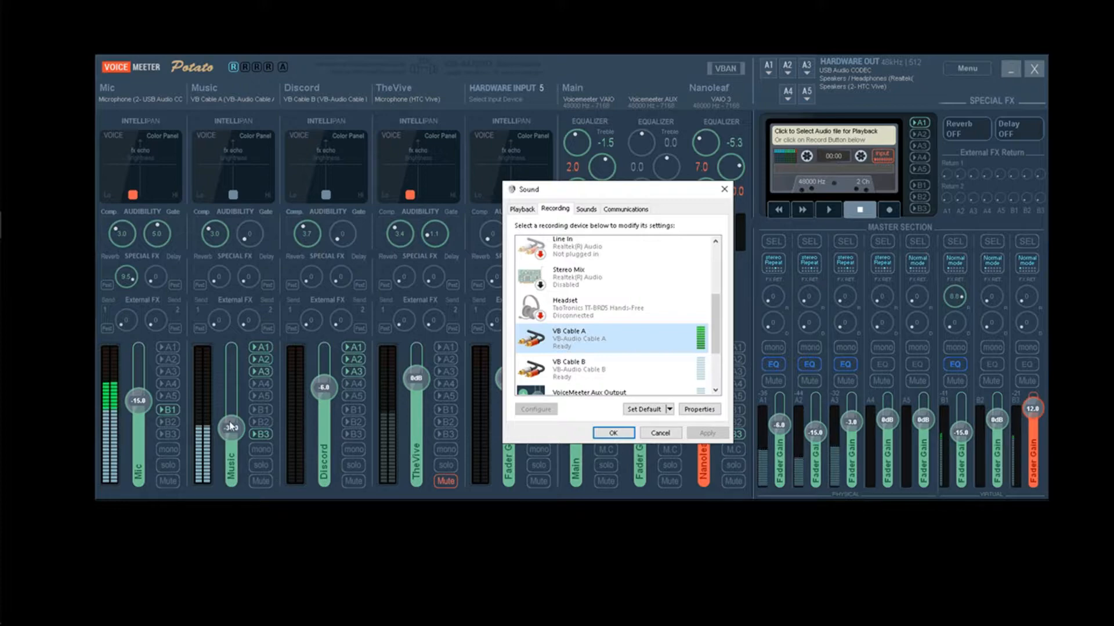
pyautogui.scroll(2, 230, 427)
pyautogui.scroll(-2, 231, 426)
pyautogui.scroll(9, 233, 422)
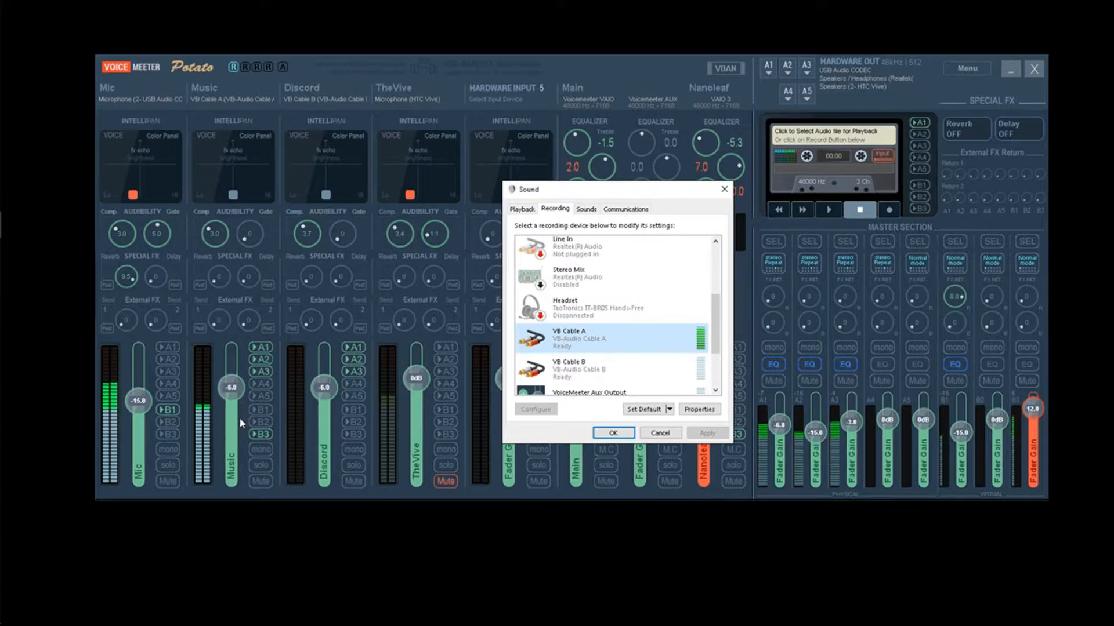
pyautogui.scroll(-5, 239, 418)
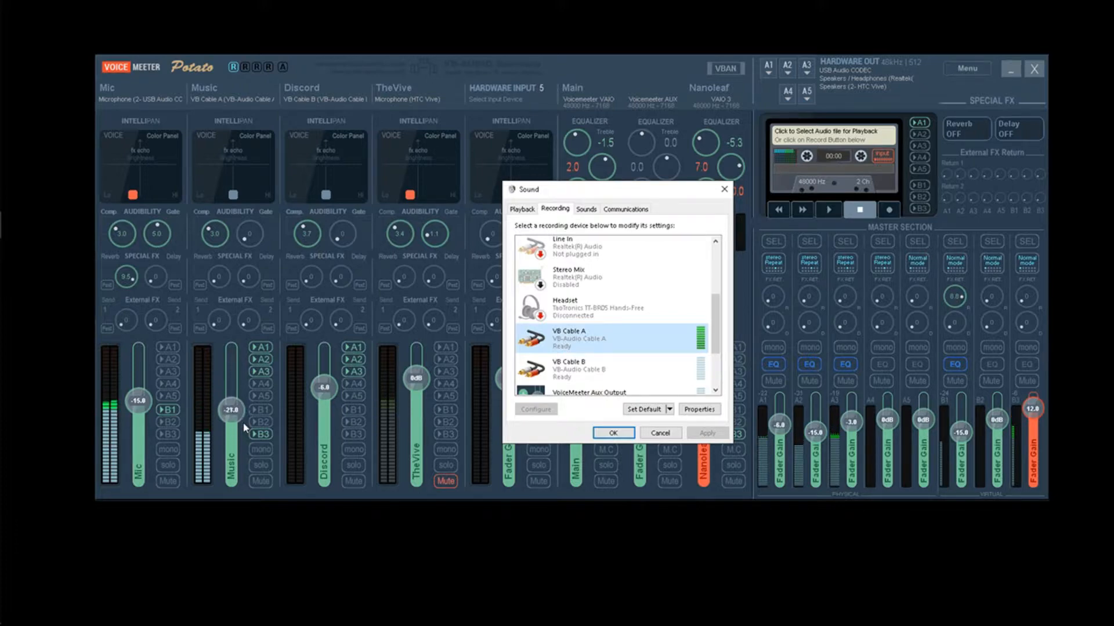
pyautogui.scroll(-3, 244, 428)
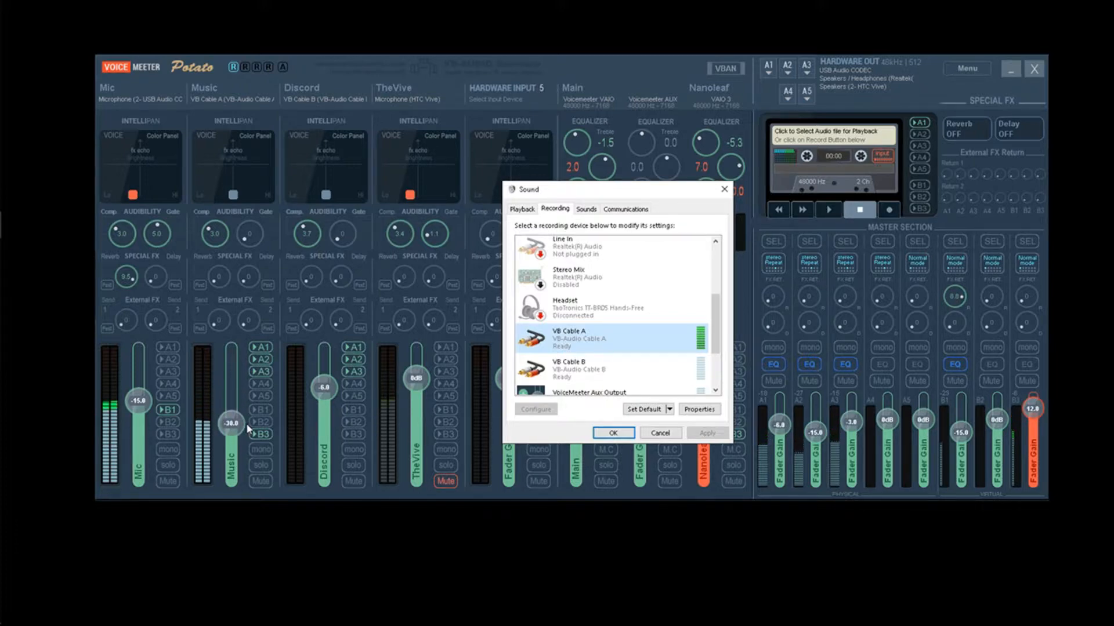
pyautogui.scroll(-2, 232, 435)
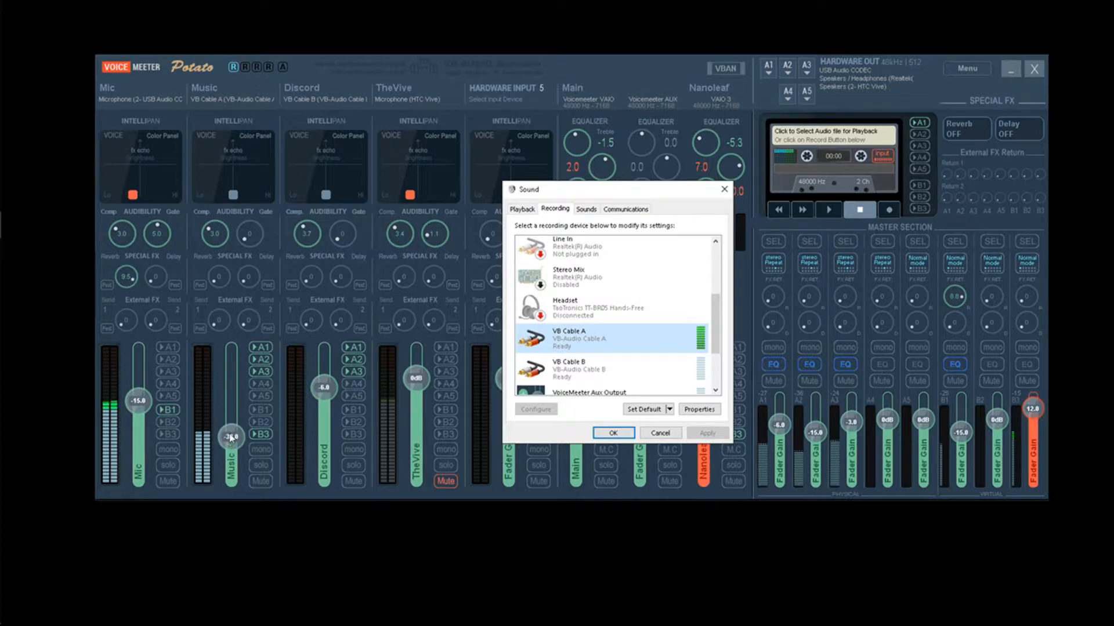
pyautogui.scroll(1, 231, 439)
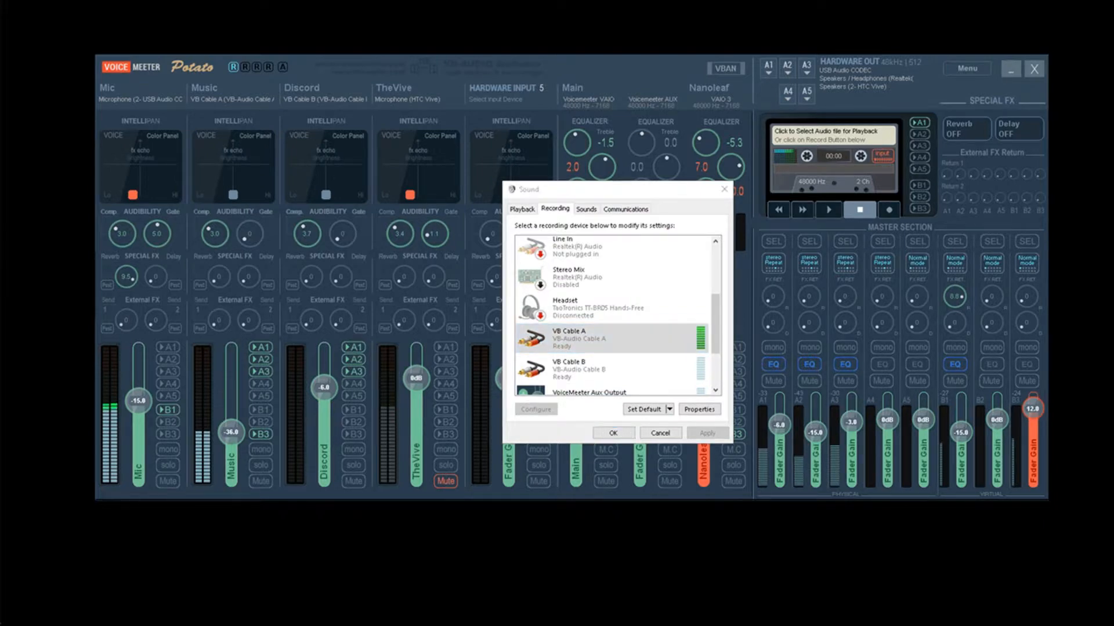
# Bring the Audio Router window into view and examine which applications are routed to each audio device.
pyautogui.moveTo(487, 187); pyautogui.dragTo(552, 203)
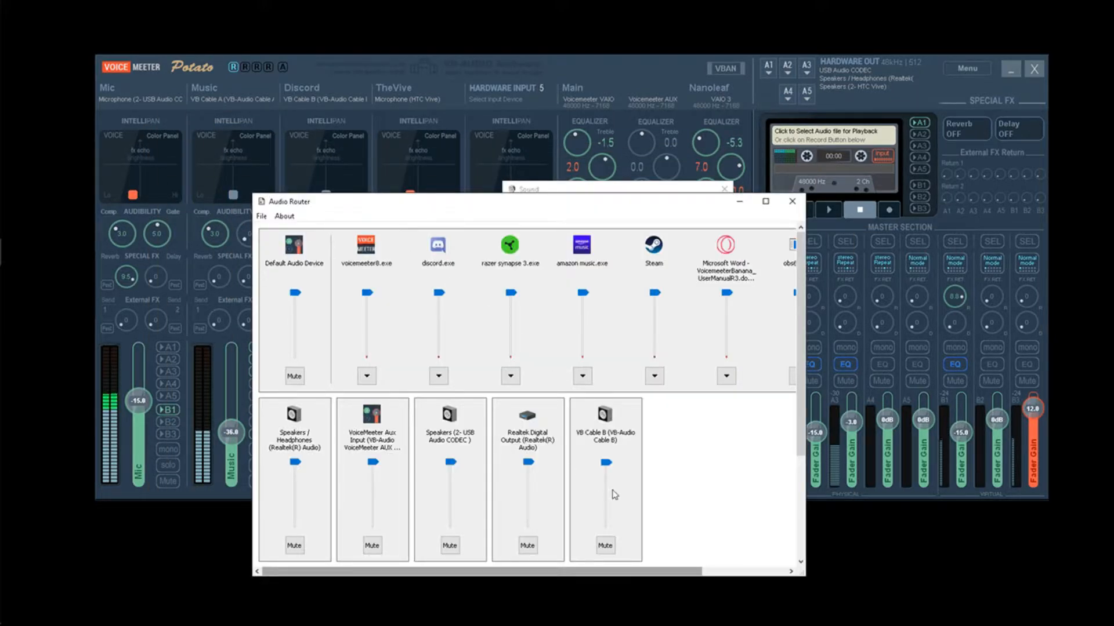
pyautogui.scroll(-3, 685, 462)
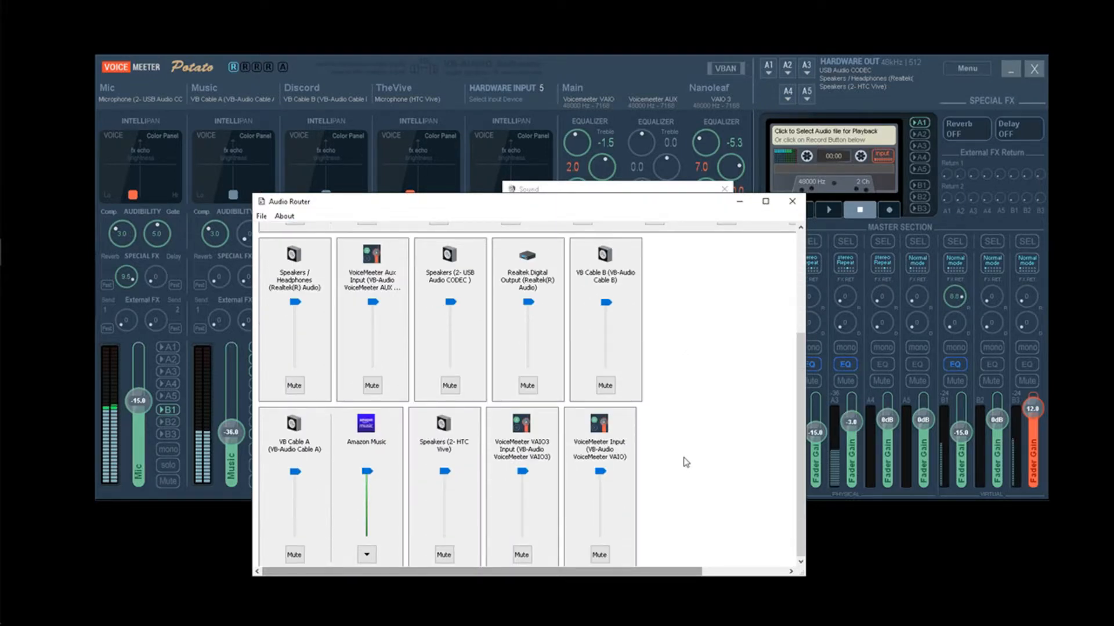
pyautogui.scroll(3, 685, 462)
pyautogui.scroll(-3, 684, 461)
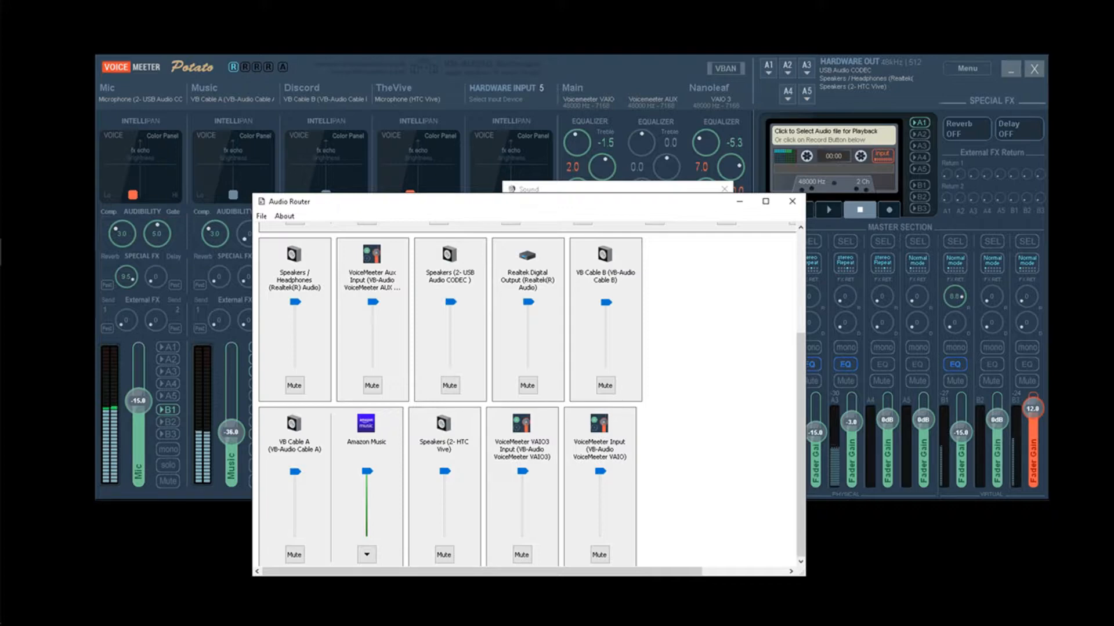
# Bring the Streamlabs OBS window into view, open the Music source's properties, check its capture device and close them.
pyautogui.moveTo(0, 232); pyautogui.dragTo(825, 79)
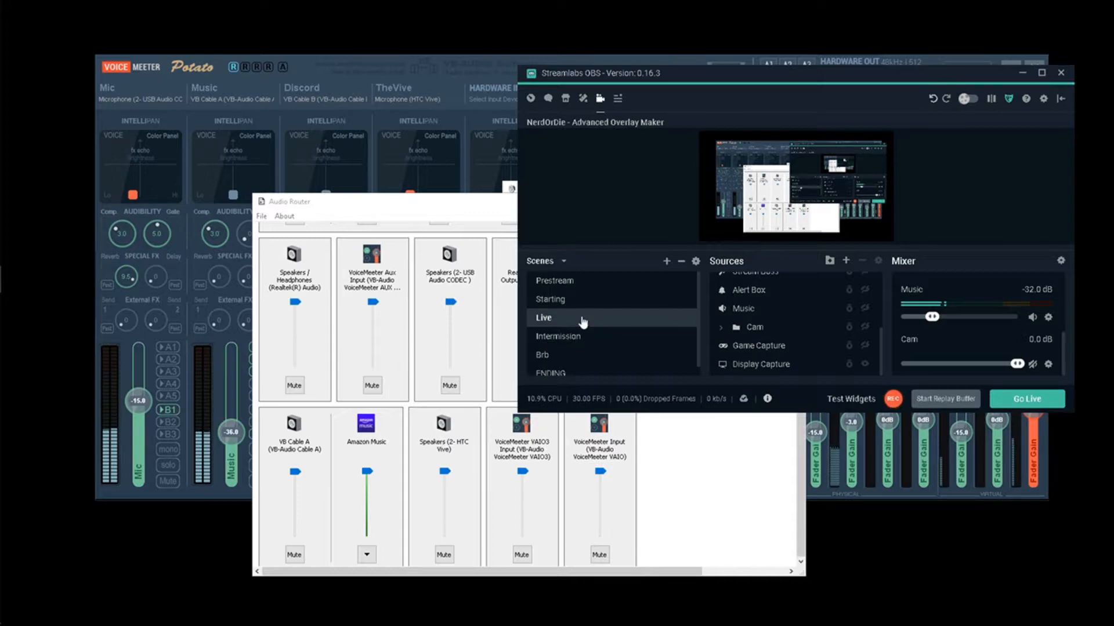
pyautogui.scroll(-3, 783, 348)
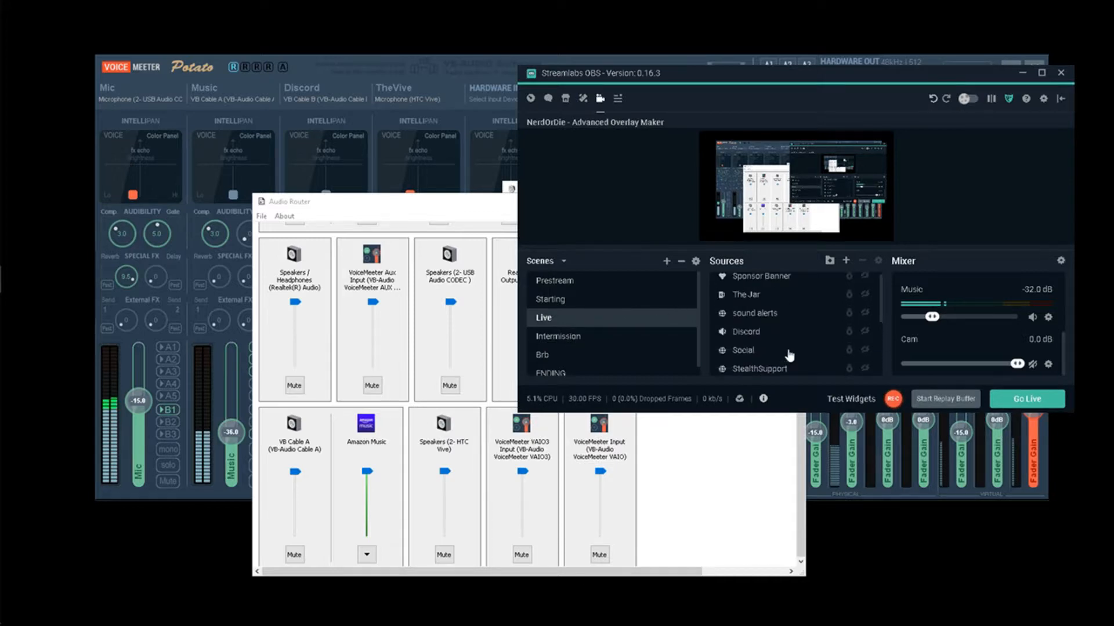
pyautogui.scroll(1, 771, 331)
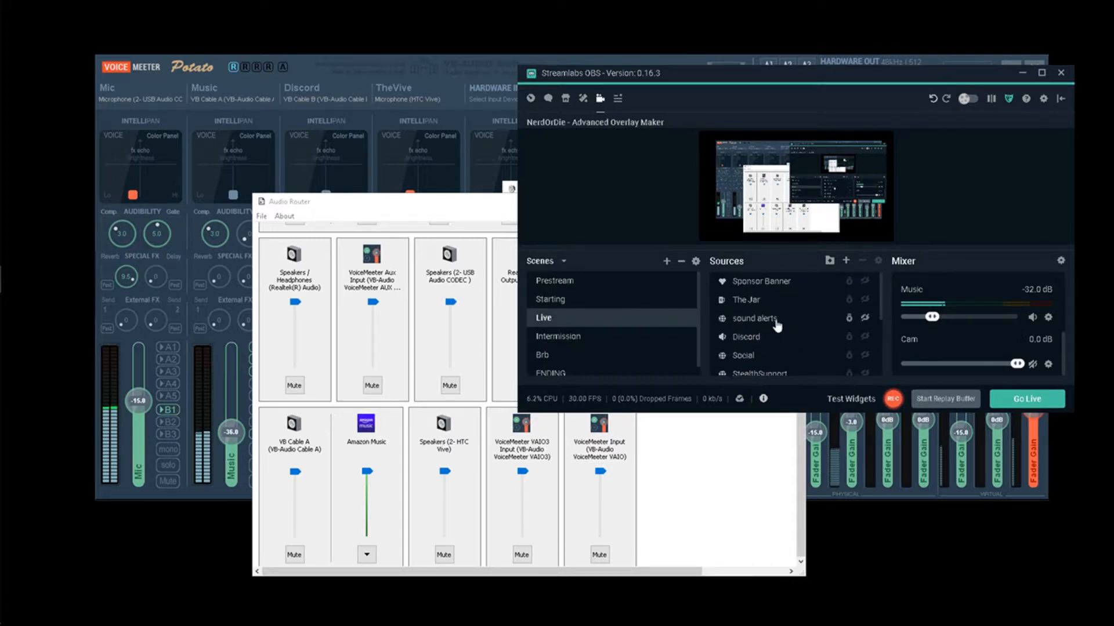
pyautogui.scroll(-3, 777, 326)
pyautogui.click(754, 320)
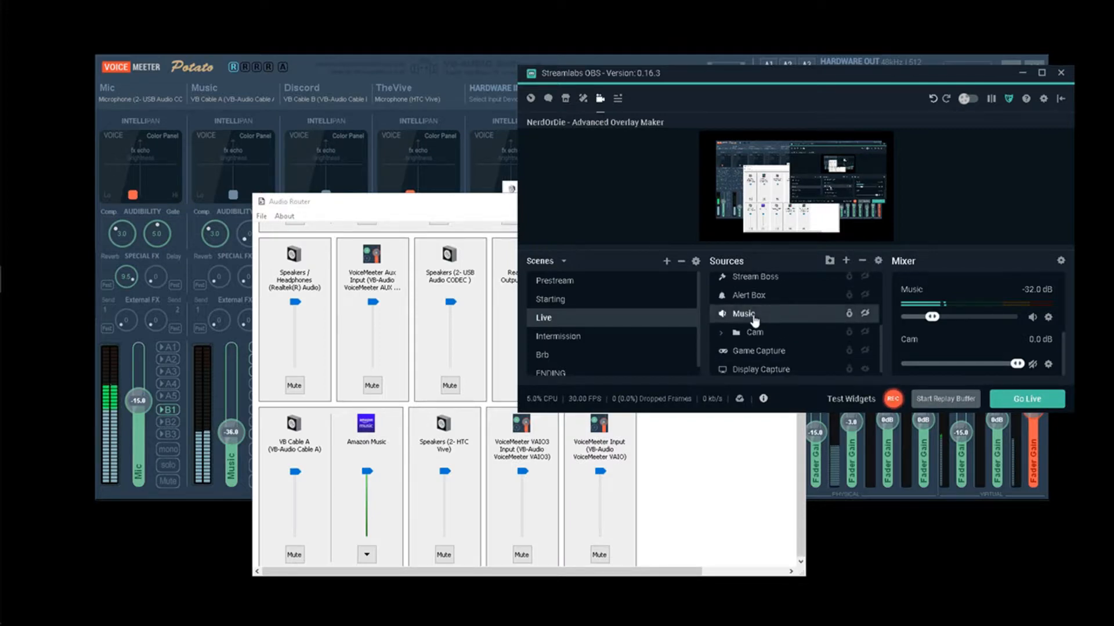
pyautogui.rightClick(754, 320)
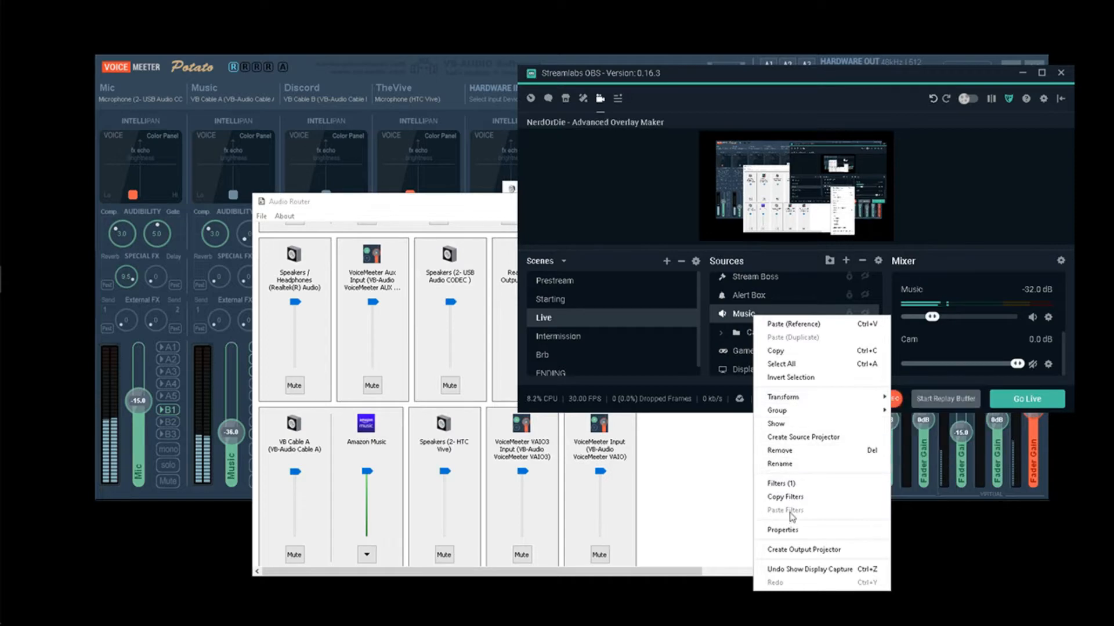
pyautogui.click(789, 535)
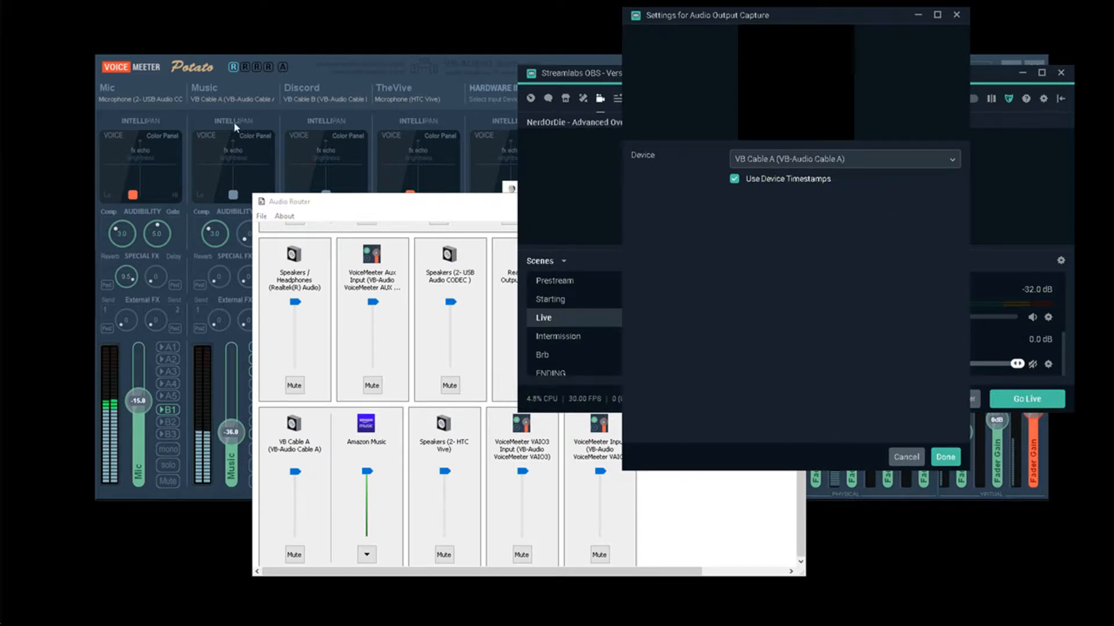
pyautogui.click(945, 457)
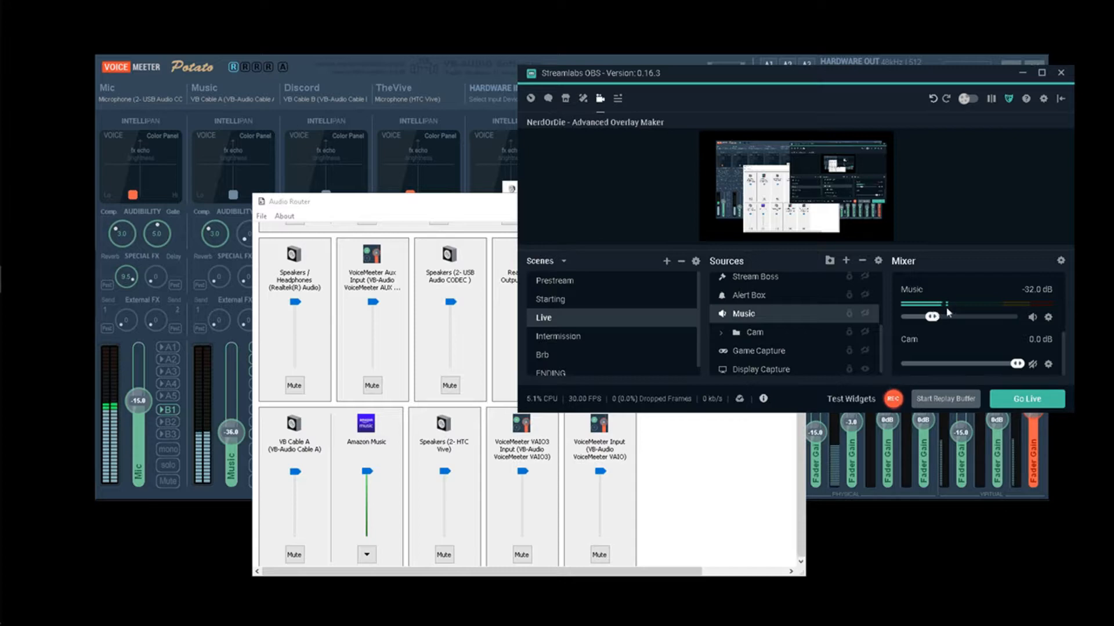
# Open the filters of the Music channel in the mixer, examine the Compressor settings and close them.
pyautogui.click(1048, 317)
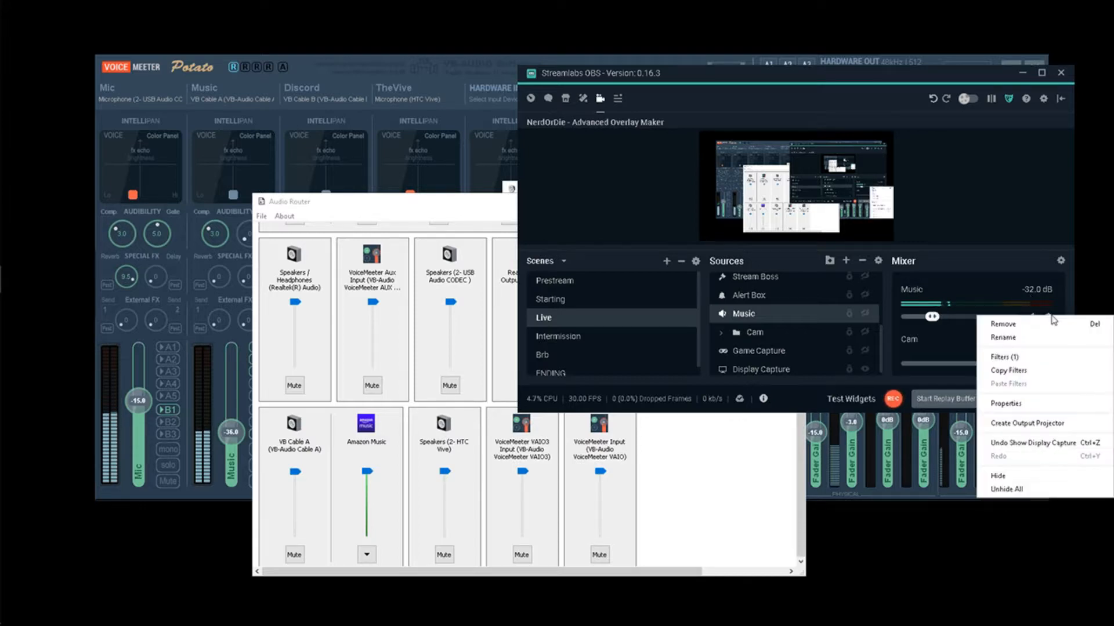
pyautogui.click(1011, 357)
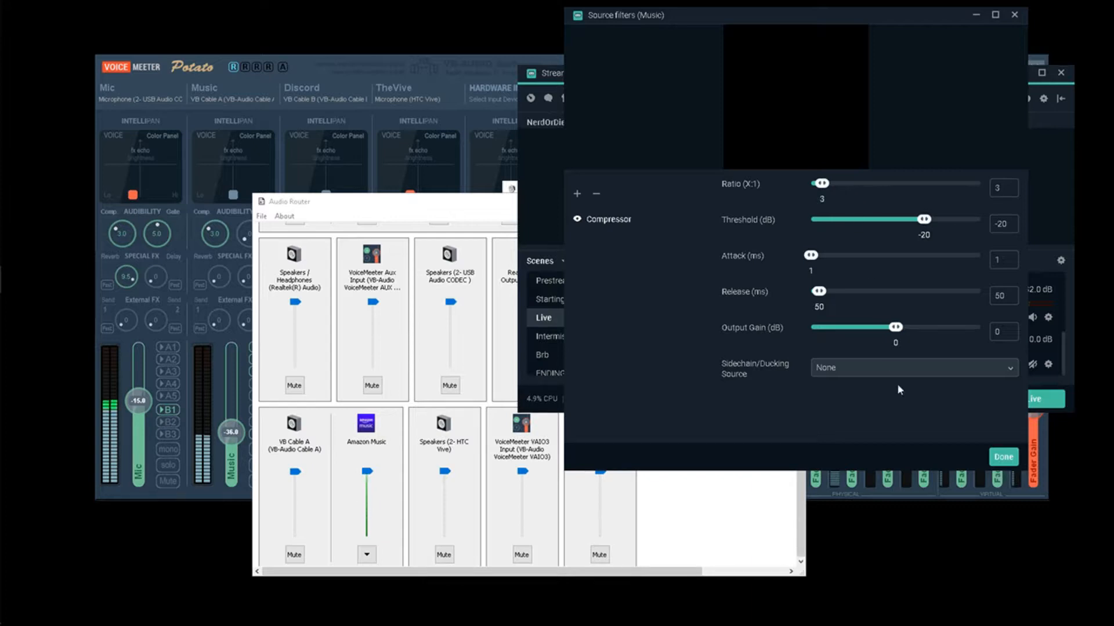
pyautogui.click(1003, 458)
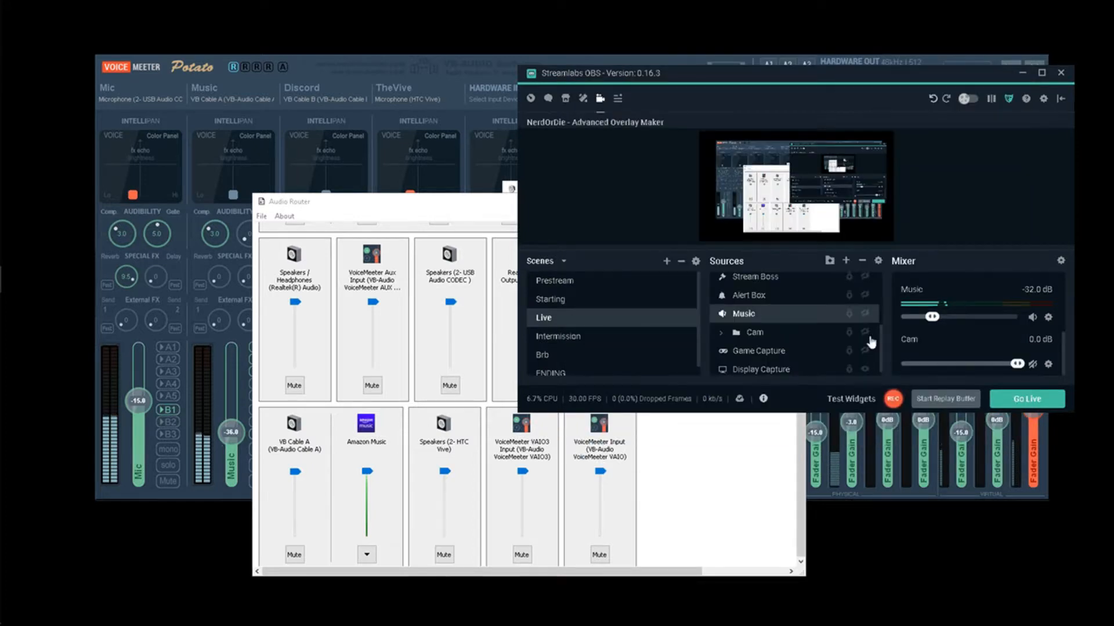
# Open the filters of the Mic/Aux channel in the mixer, examine the Compressor settings and close them.
pyautogui.scroll(2, 990, 295)
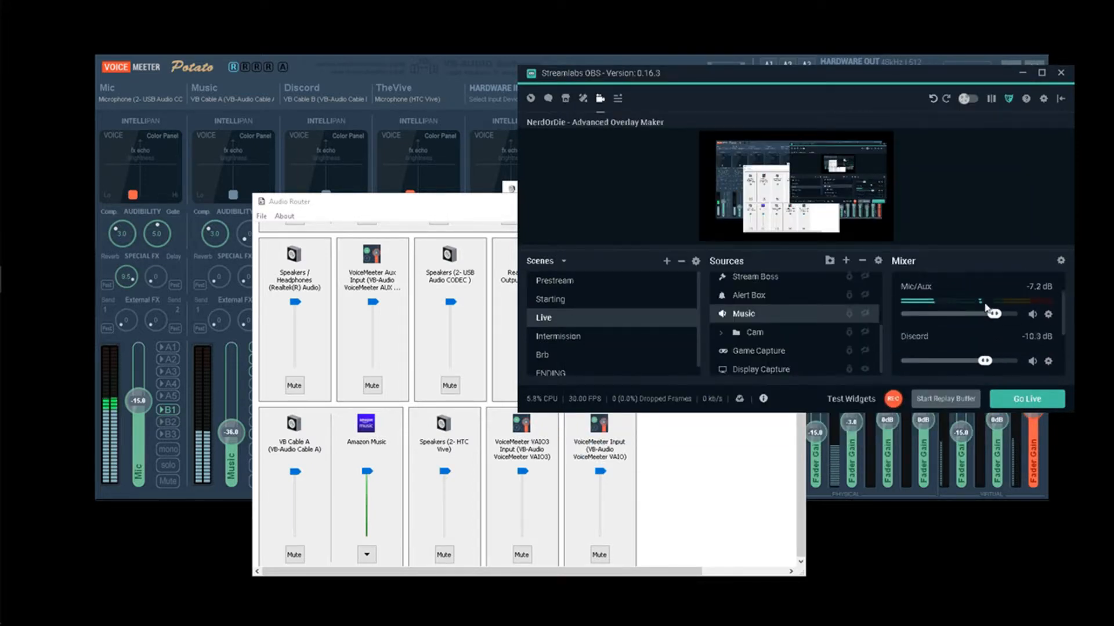
pyautogui.scroll(3, 984, 307)
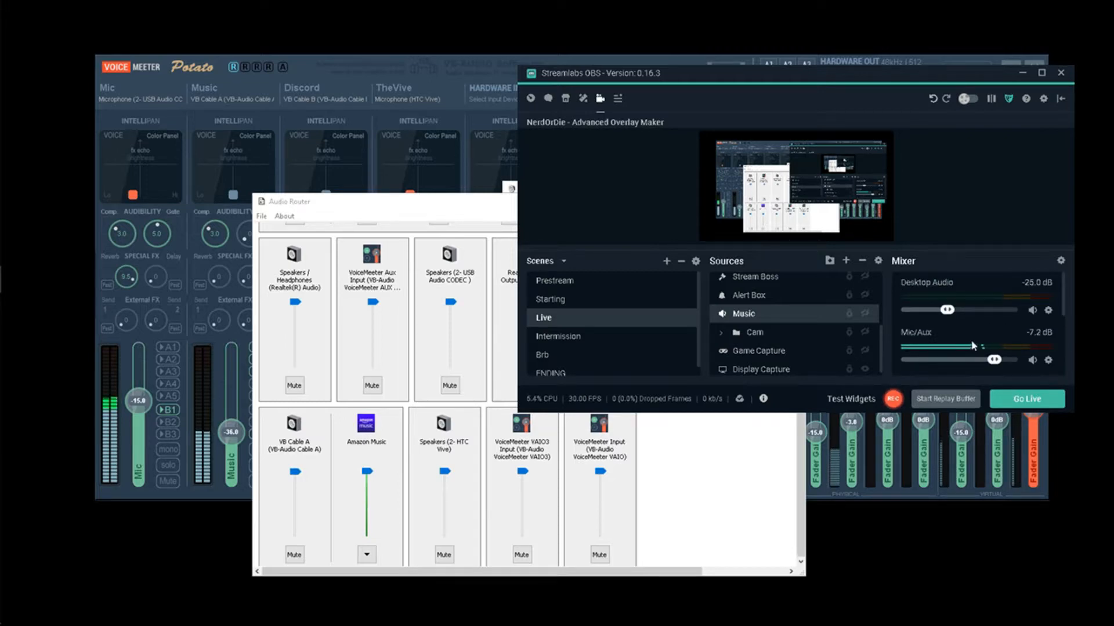
pyautogui.click(1048, 360)
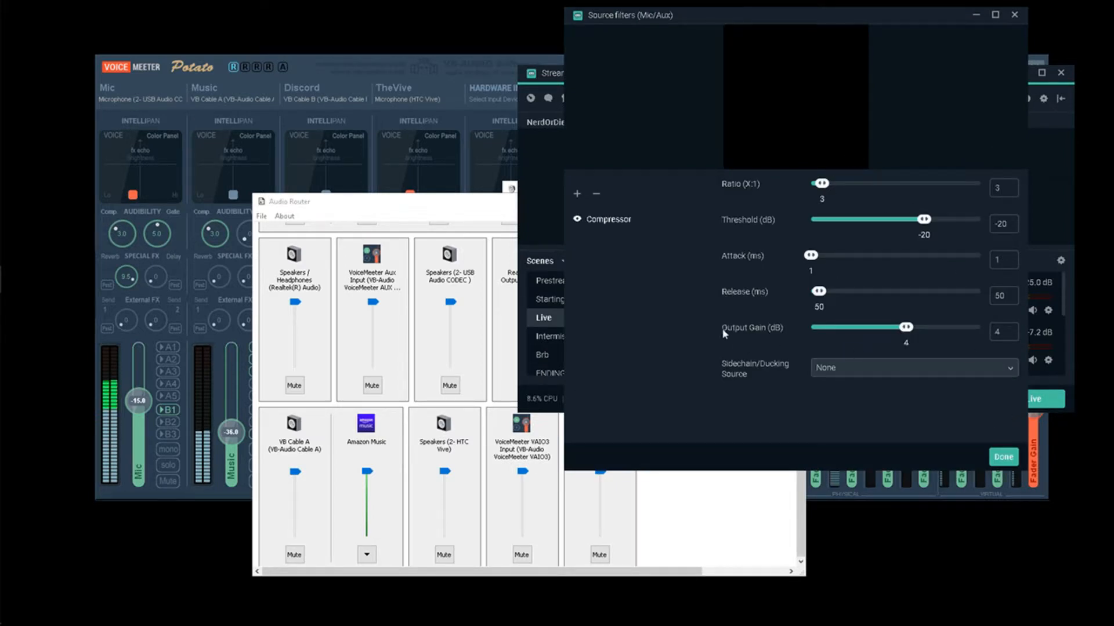
pyautogui.click(1002, 457)
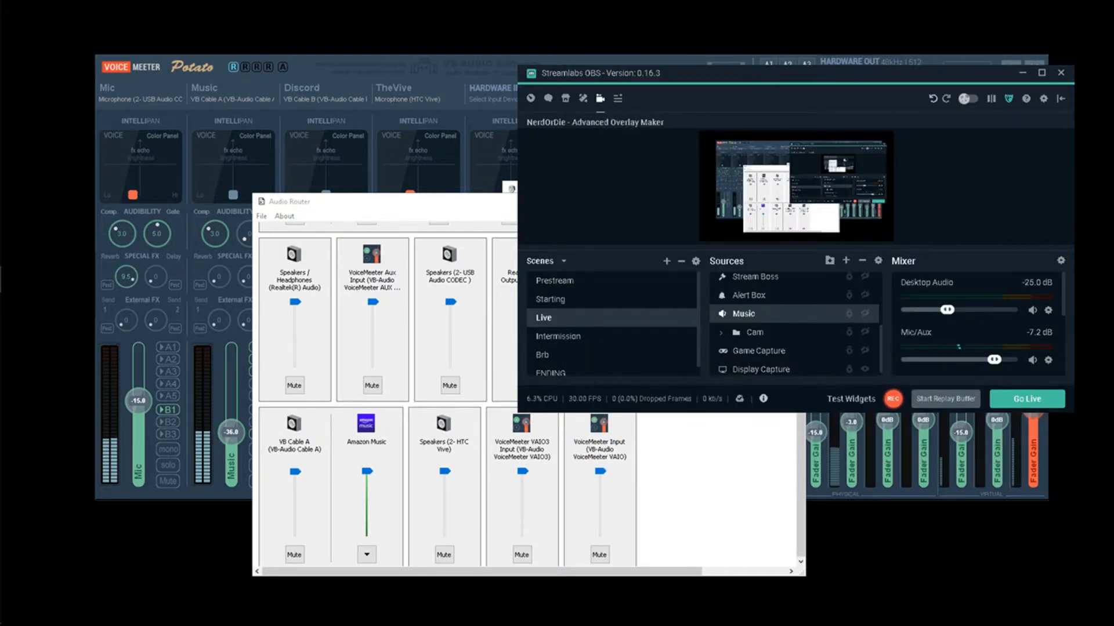
# Put Streamlabs OBS away, examine the application and device routing in Audio Router, and move that window off the screen.
pyautogui.press('super+Down')
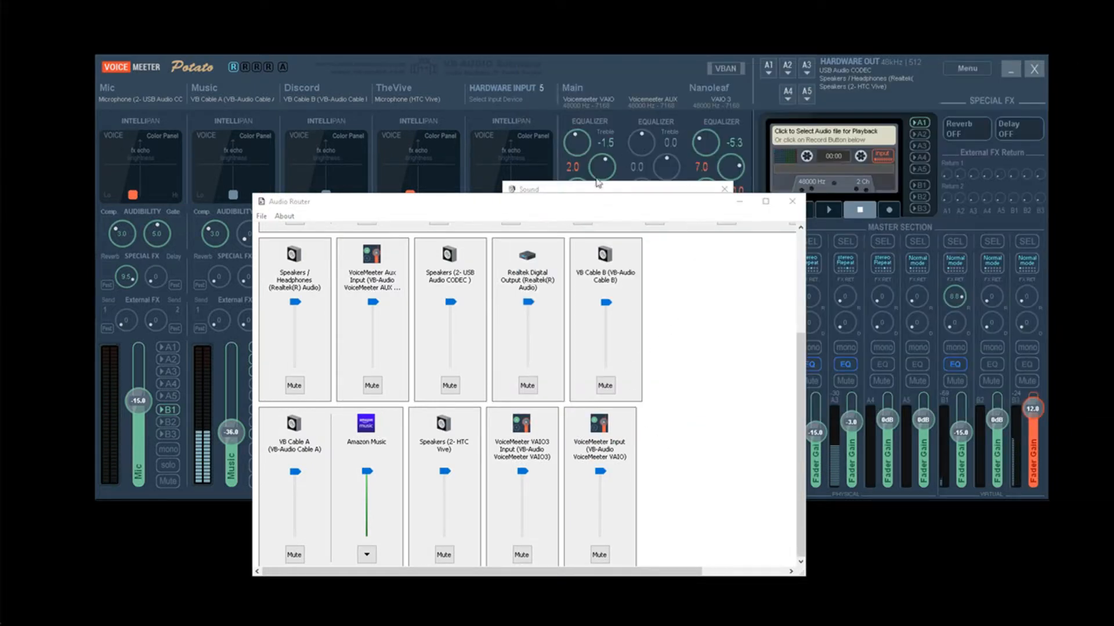
pyautogui.scroll(3, 644, 370)
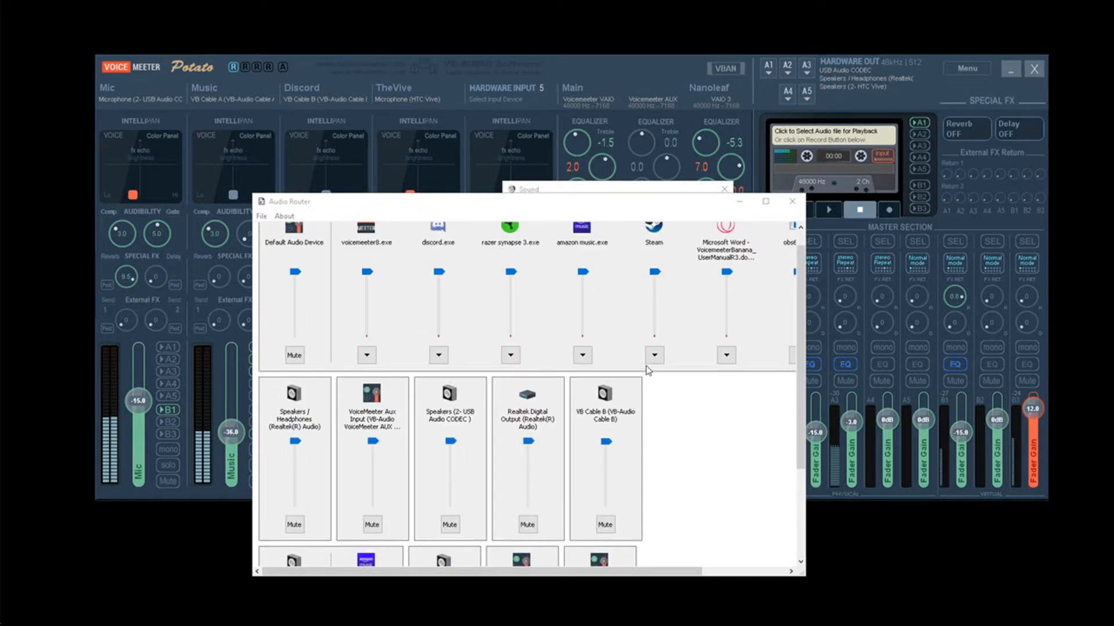
pyautogui.scroll(-3, 662, 449)
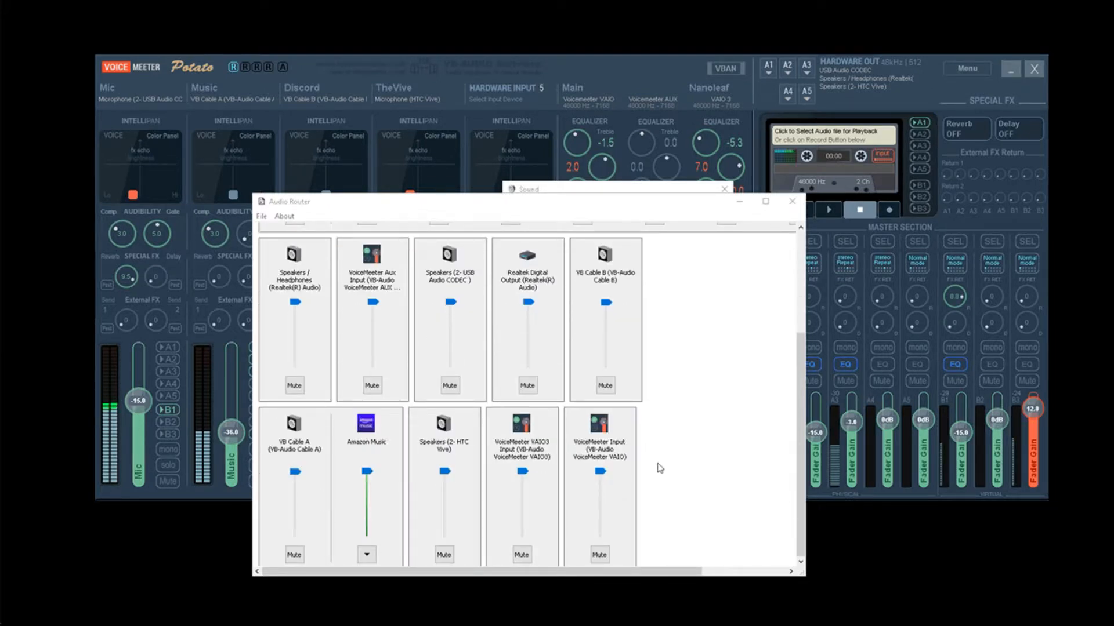
pyautogui.scroll(1, 660, 467)
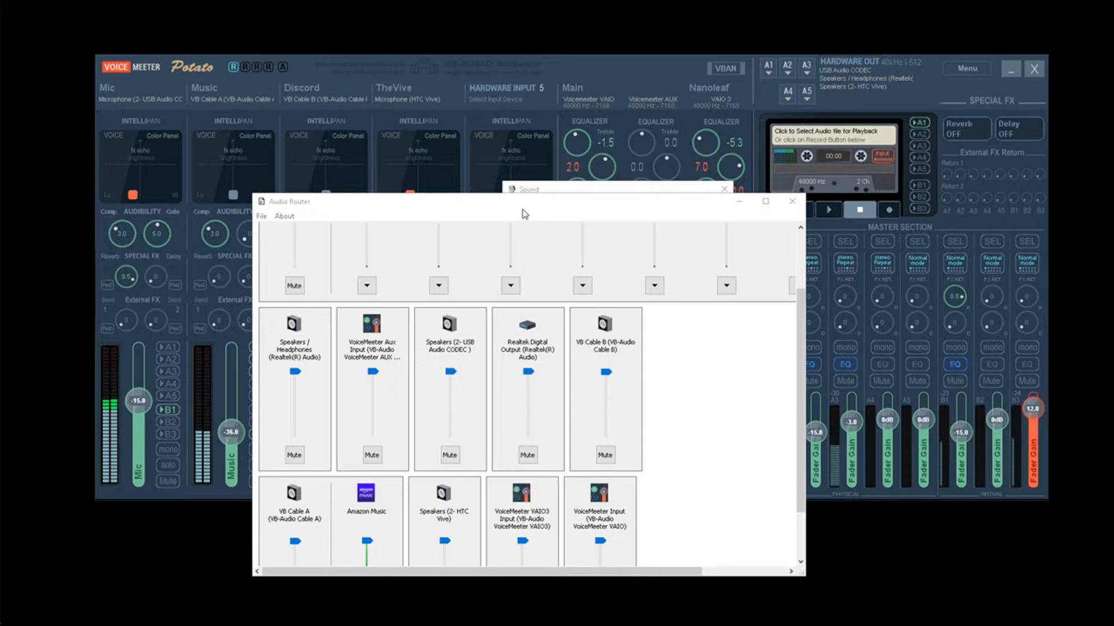
pyautogui.moveTo(524, 212); pyautogui.dragTo(1113, 243)
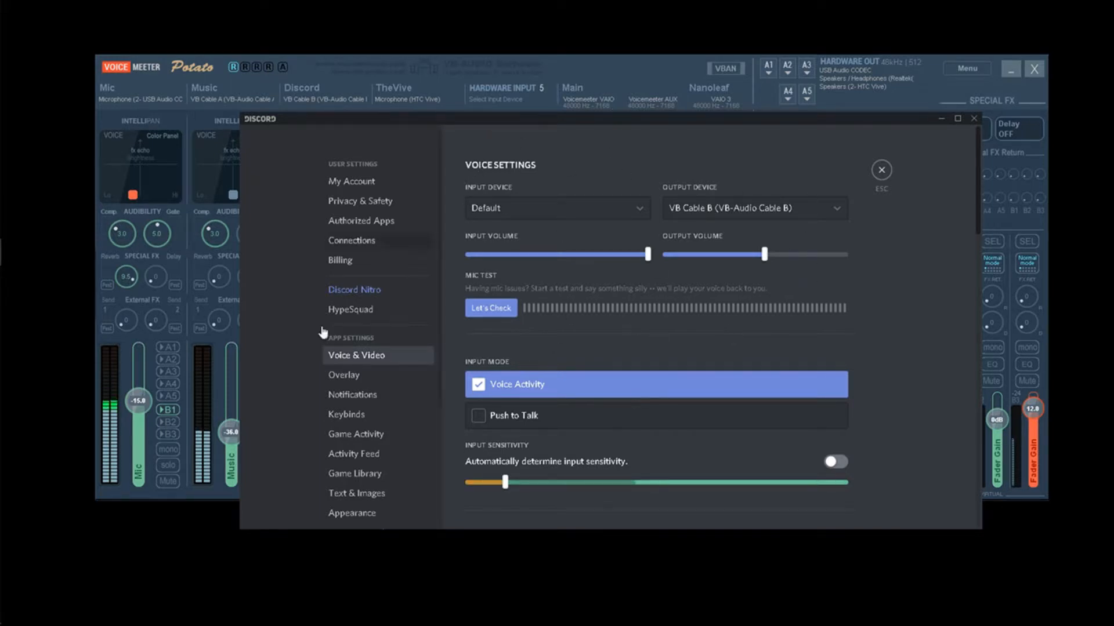
# Examine Discord's voice input device choices and its output device, keep the input selection, and return to Voicemeeter.
pyautogui.click(566, 216)
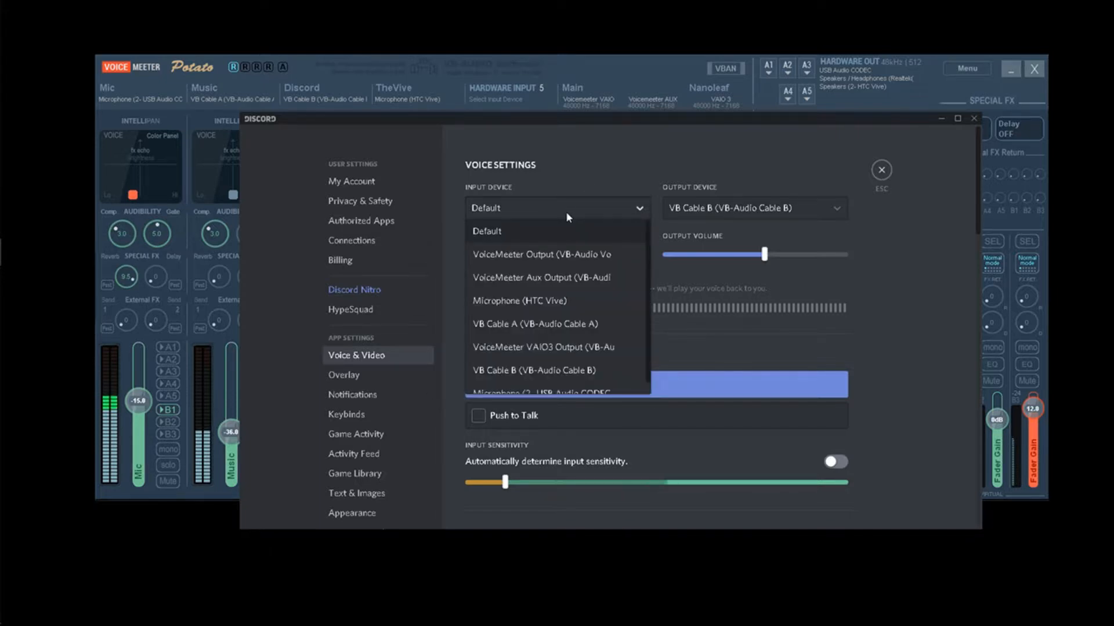
pyautogui.click(565, 212)
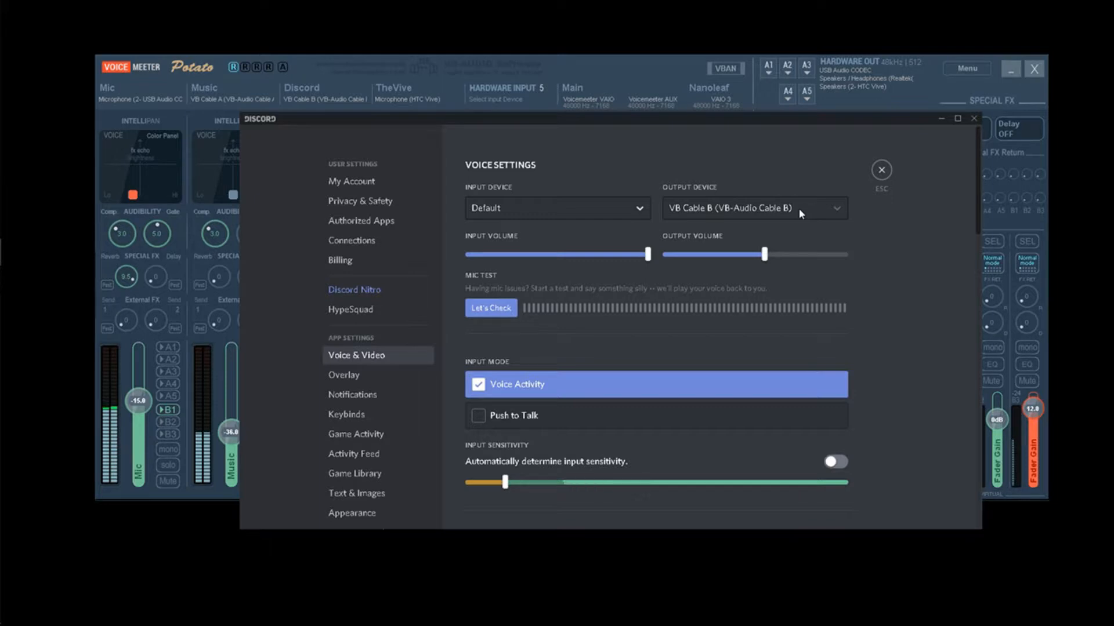
pyautogui.moveTo(764, 255)
pyautogui.click(618, 80)
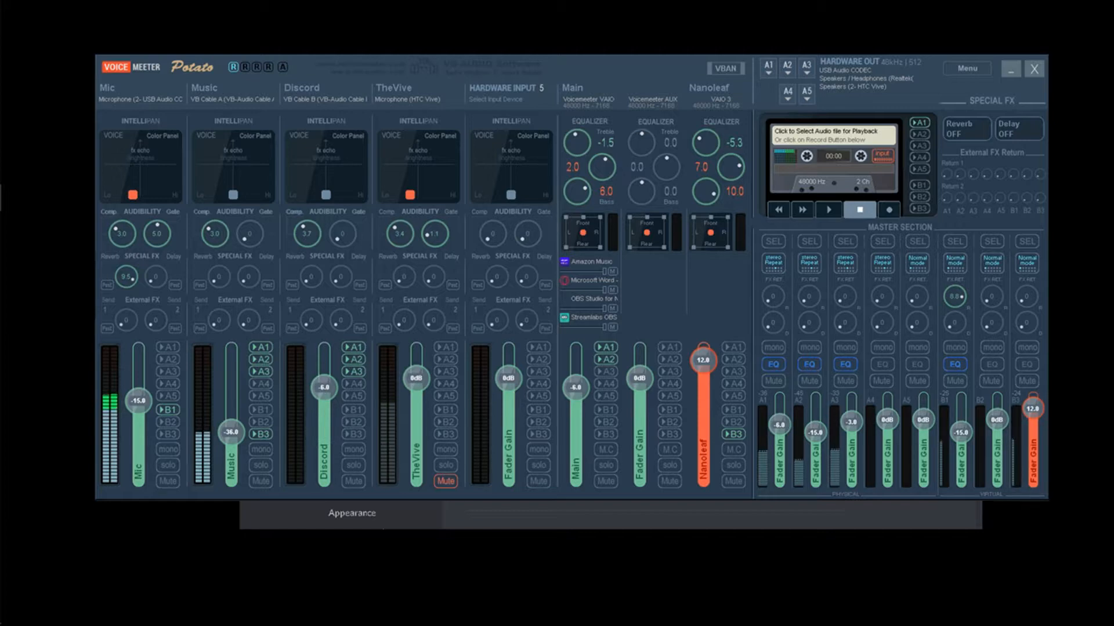
# Bring Streamlabs OBS into view, open the Discord source's properties, check its capture device and close them.
pyautogui.moveTo(1113, 45); pyautogui.dragTo(683, 107)
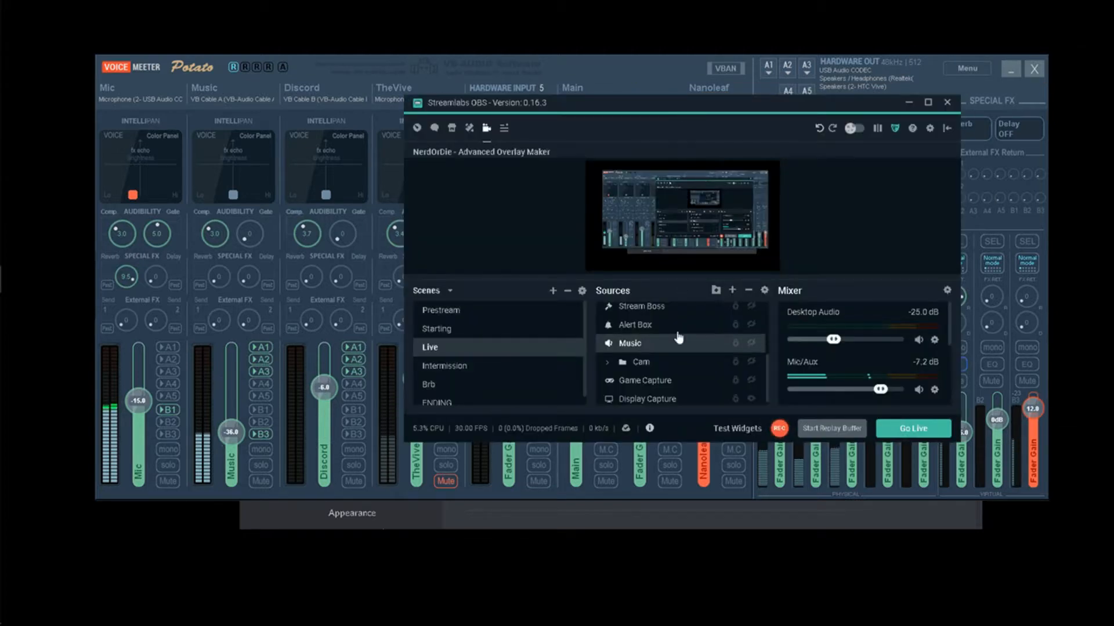
pyautogui.scroll(3, 670, 348)
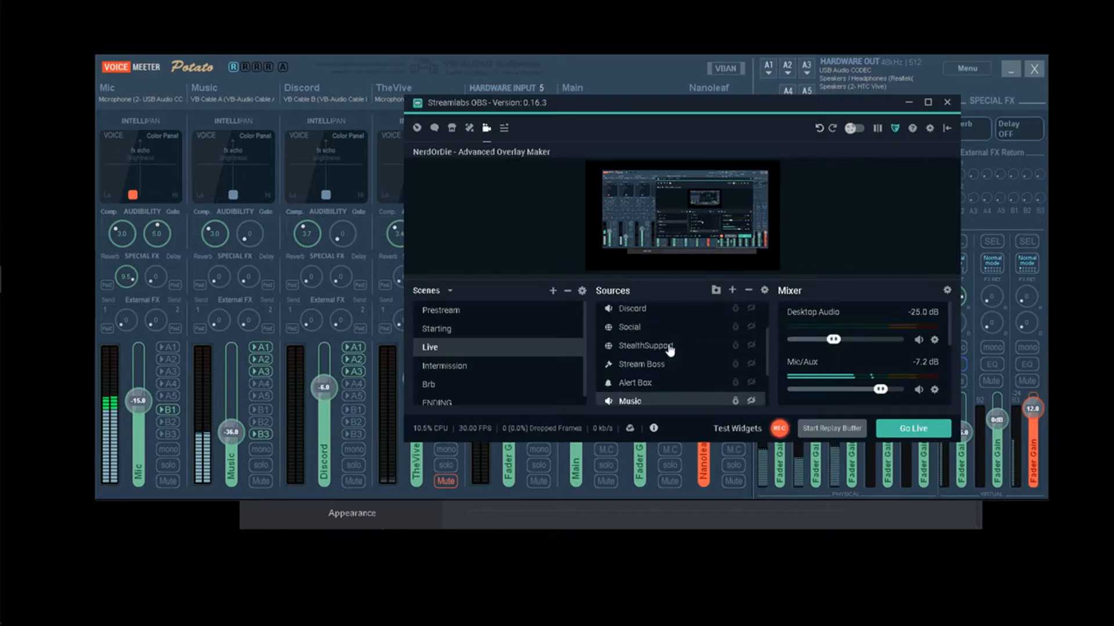
pyautogui.scroll(3, 656, 358)
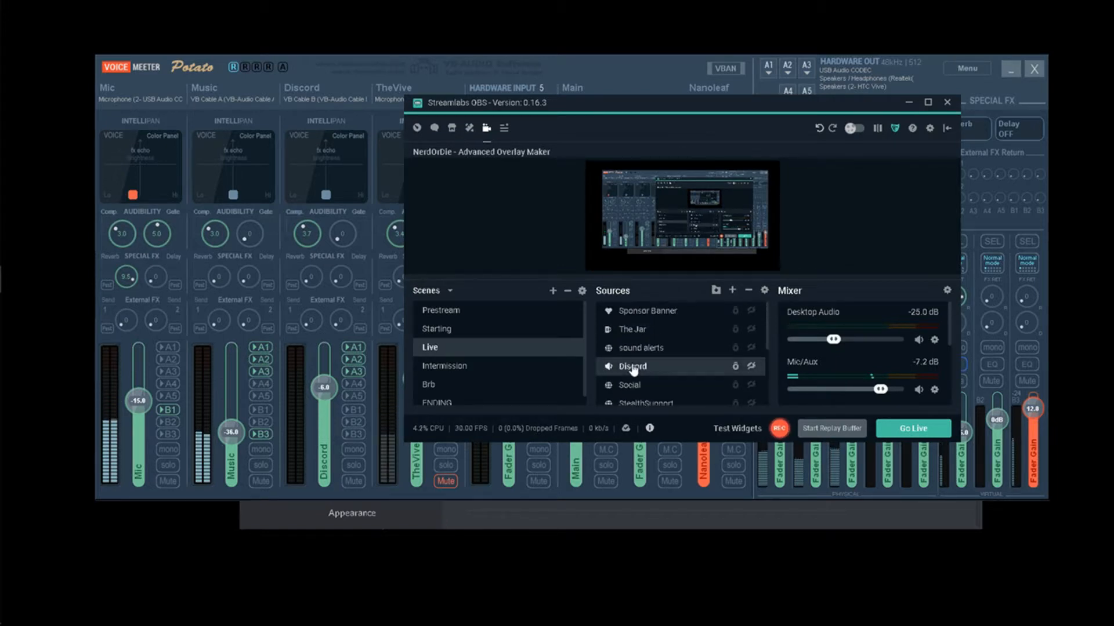
pyautogui.rightClick(633, 368)
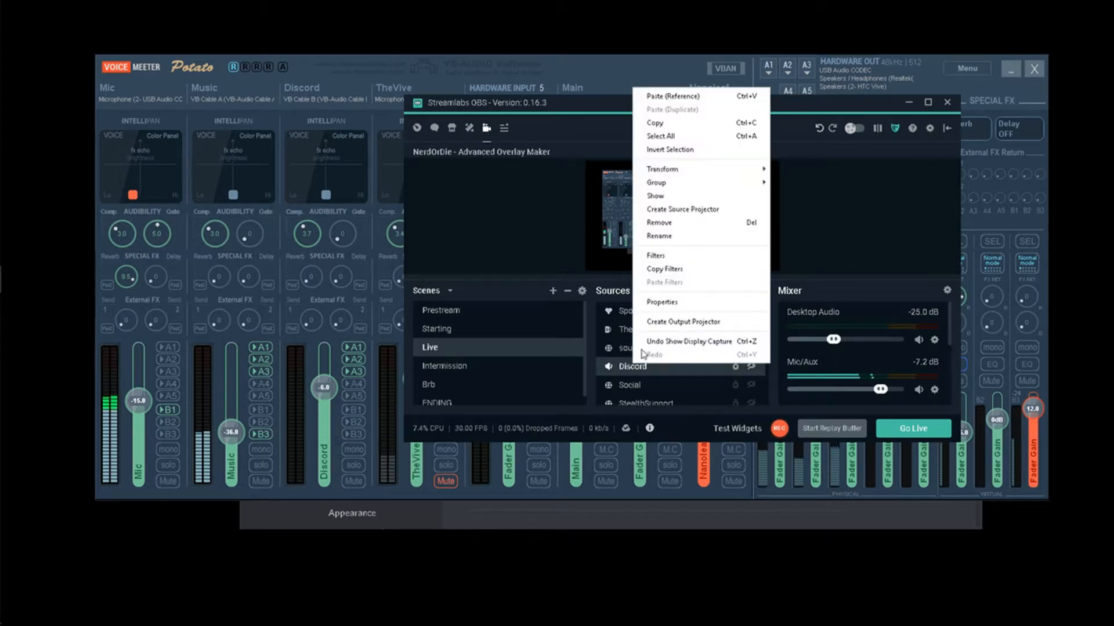
pyautogui.click(648, 307)
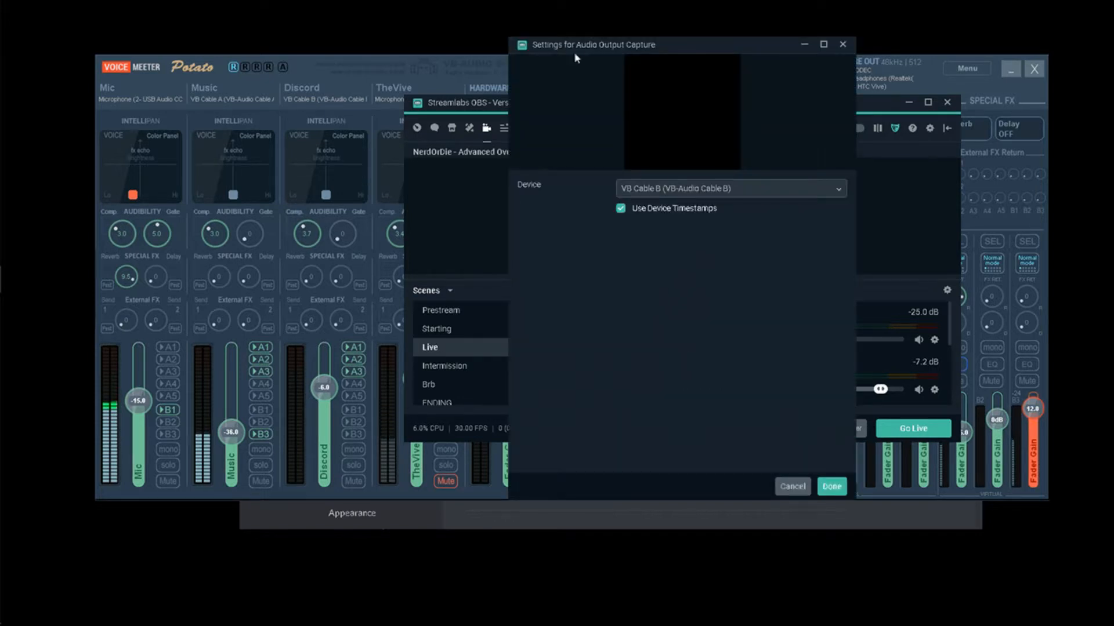
pyautogui.click(831, 486)
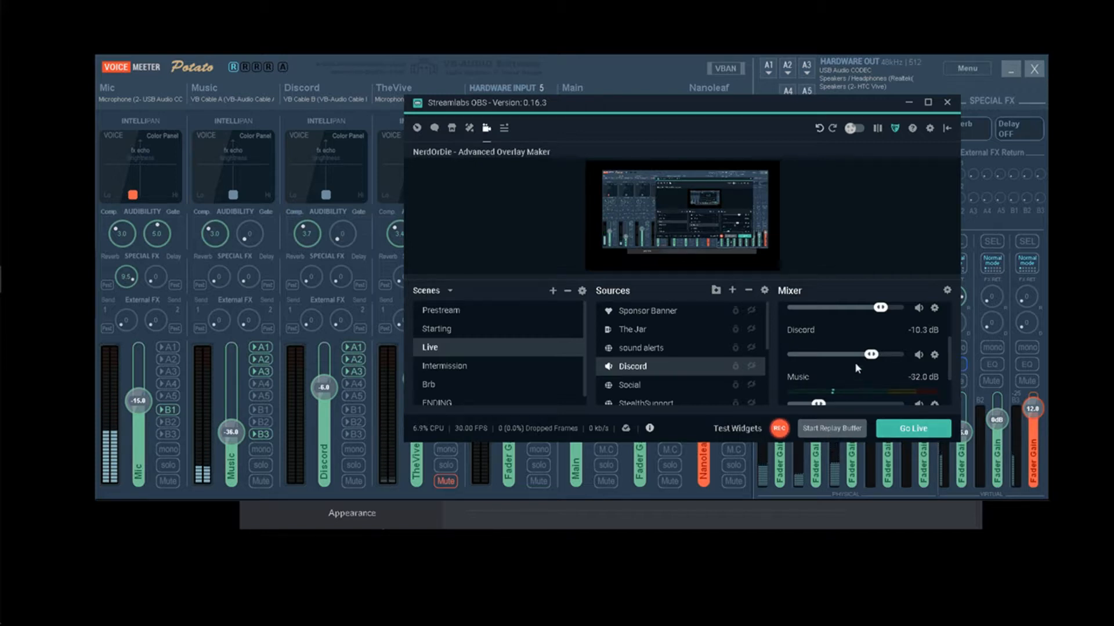
# Examine the audio channels in the Streamlabs OBS mixer and minimize the window.
pyautogui.scroll(-2, 856, 366)
pyautogui.scroll(4, 854, 362)
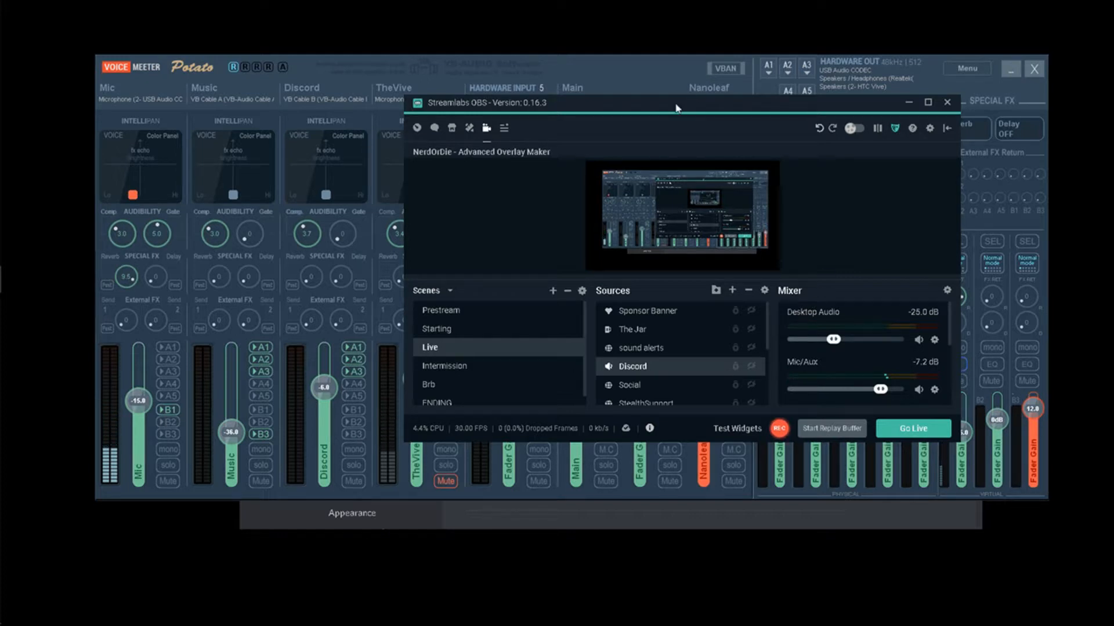
pyautogui.click(909, 102)
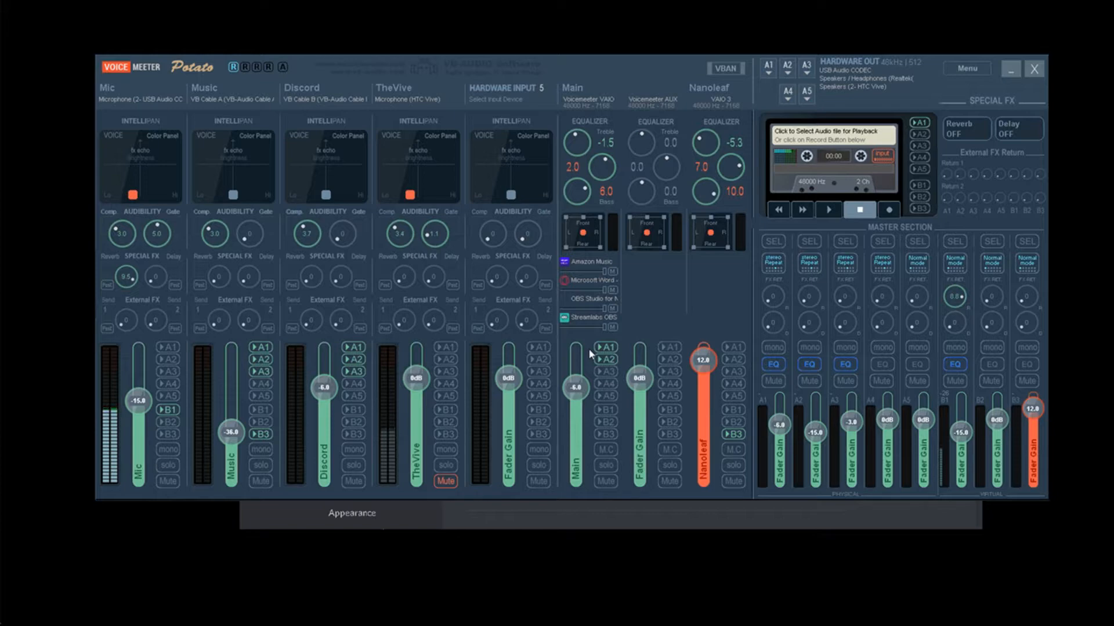
# Bring Streamlabs OBS back beside the Voicemeeter strips, examine its Desktop Audio and Mic/Aux mixer levels, and put it away.
pyautogui.click(604, 348)
pyautogui.moveTo(1113, 70); pyautogui.dragTo(793, 73)
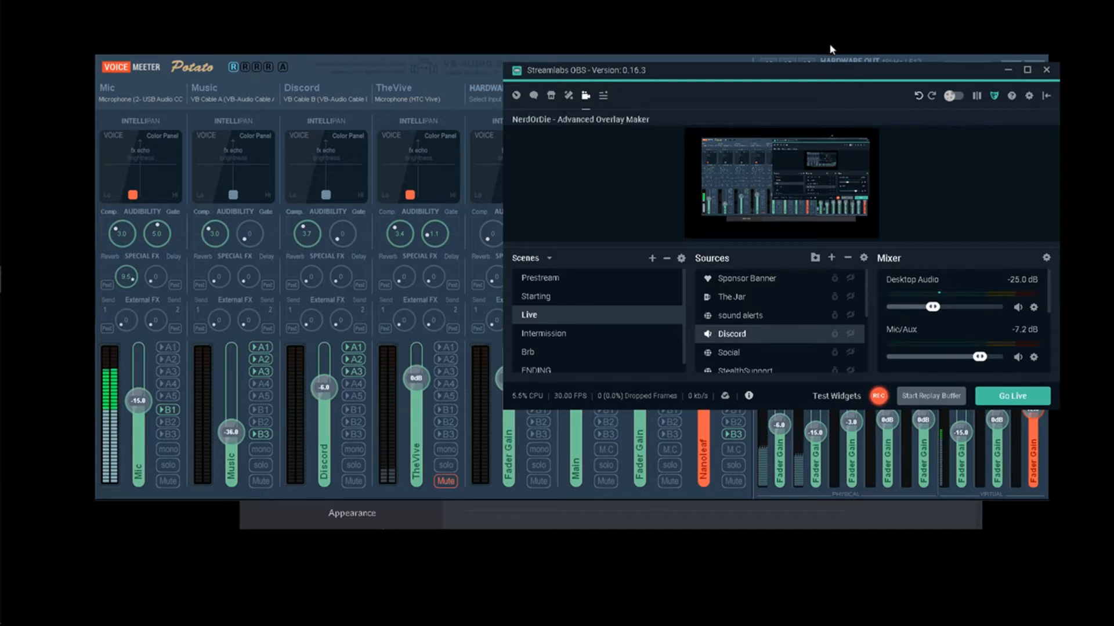
pyautogui.moveTo(789, 66); pyautogui.dragTo(308, 271)
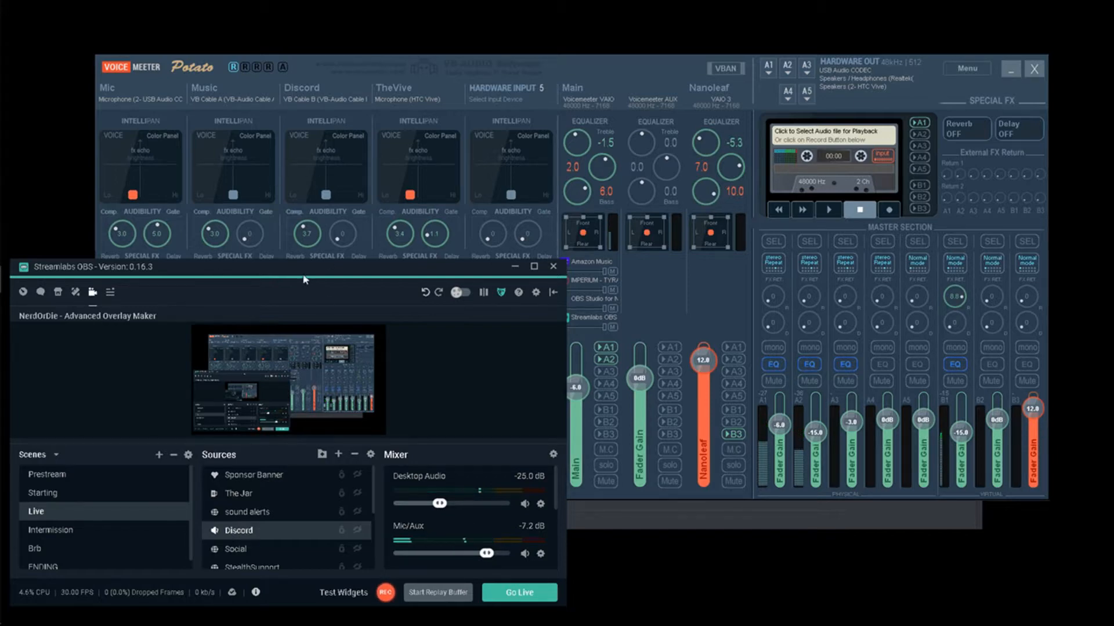
pyautogui.click(515, 267)
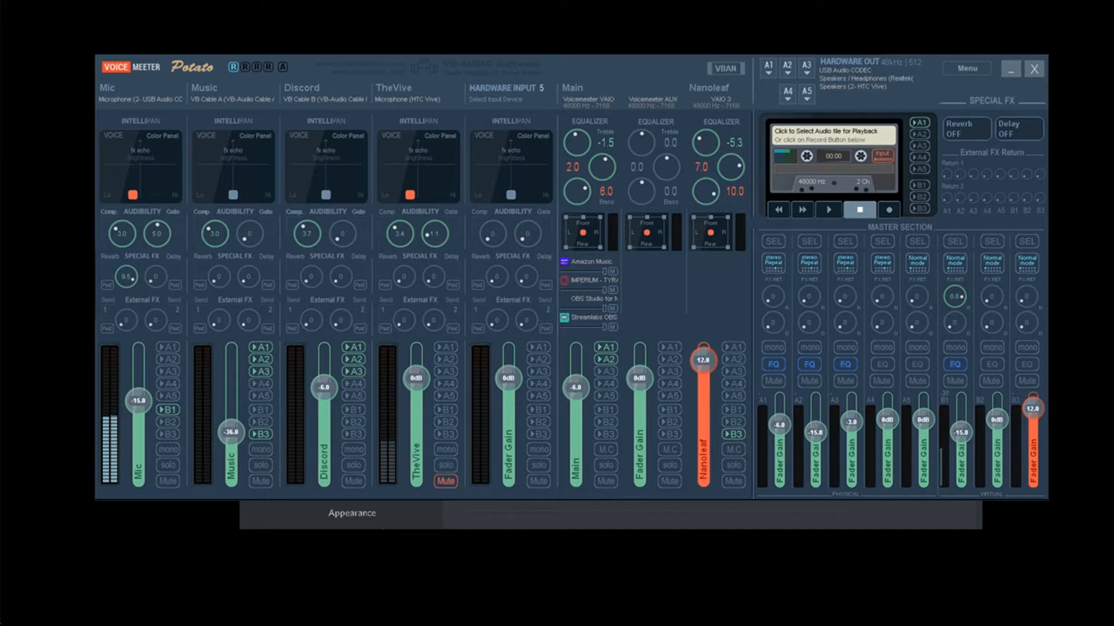
pyautogui.moveTo(1113, 41); pyautogui.dragTo(928, 43)
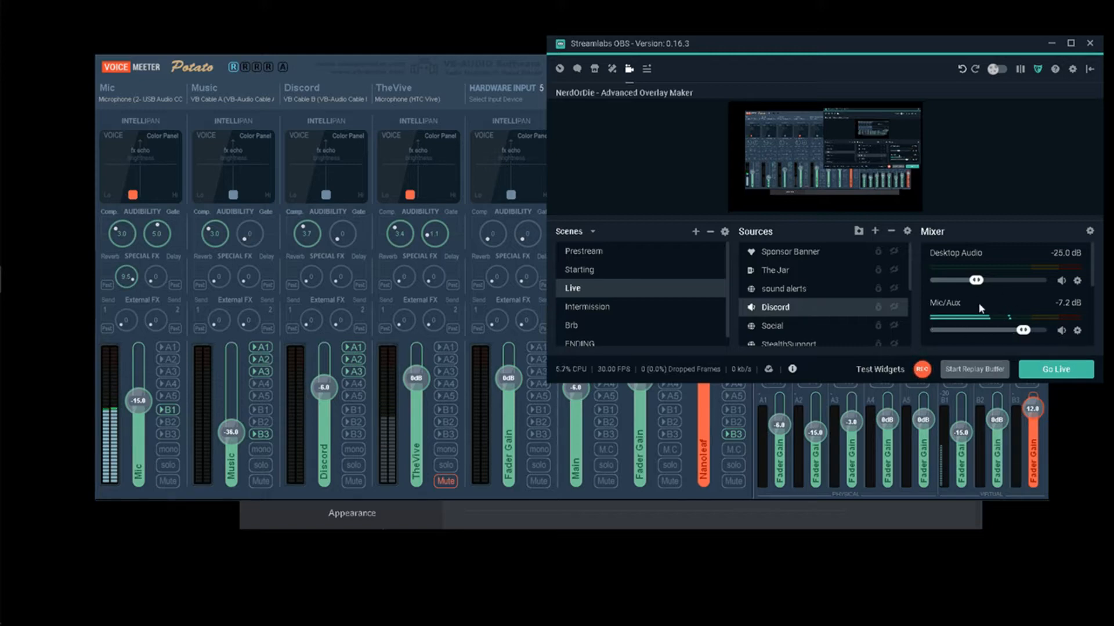
pyautogui.moveTo(815, 45); pyautogui.dragTo(1113, 93)
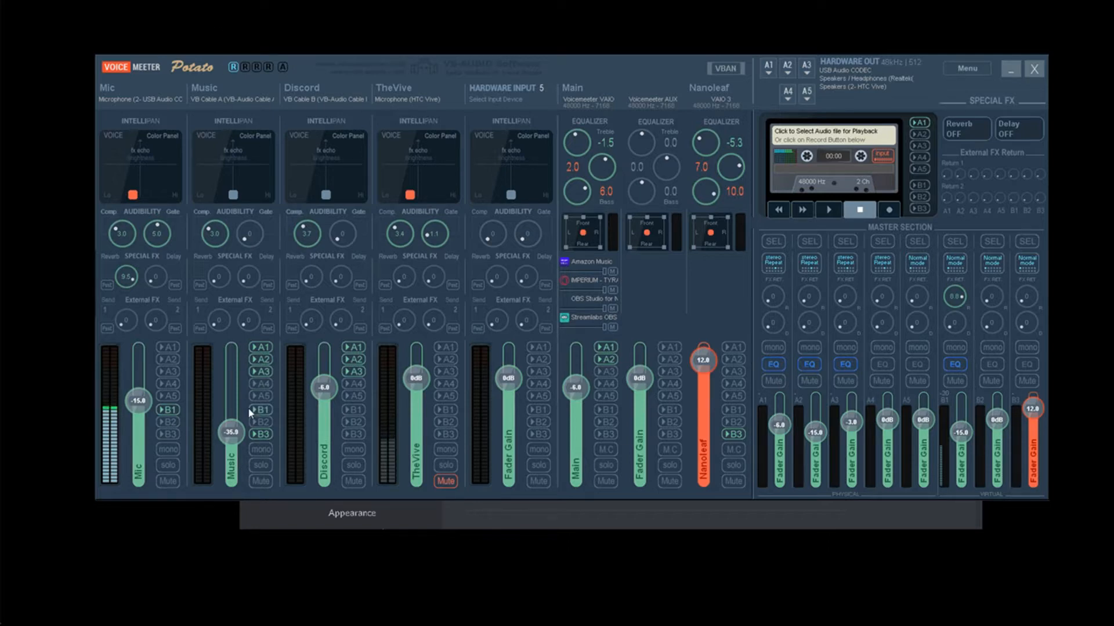
# Fade the Music strip up to -6.0 dB with B1 routing on, and back down to -33.0 dB with B1 off.
pyautogui.scroll(5, 252, 416)
pyautogui.scroll(10, 265, 416)
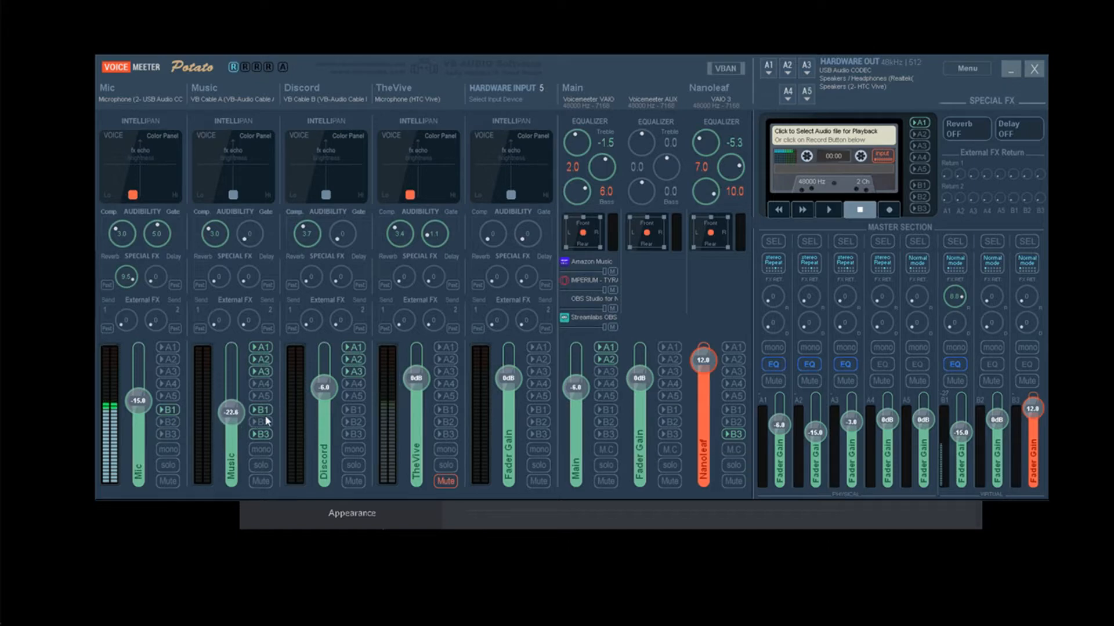
pyautogui.scroll(8, 258, 424)
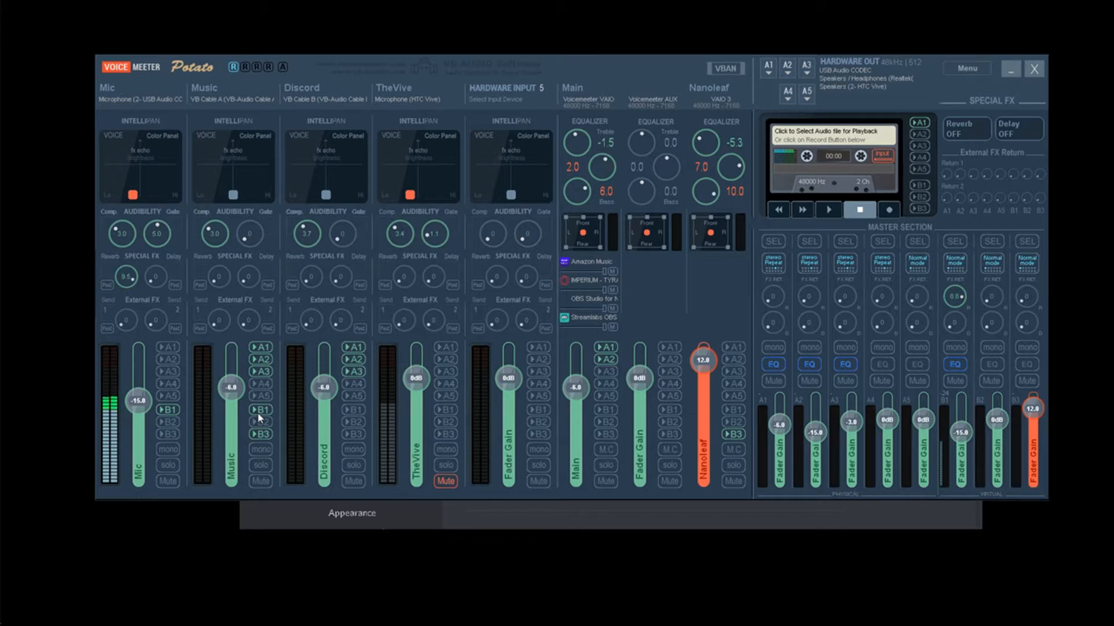
pyautogui.scroll(-15, 259, 418)
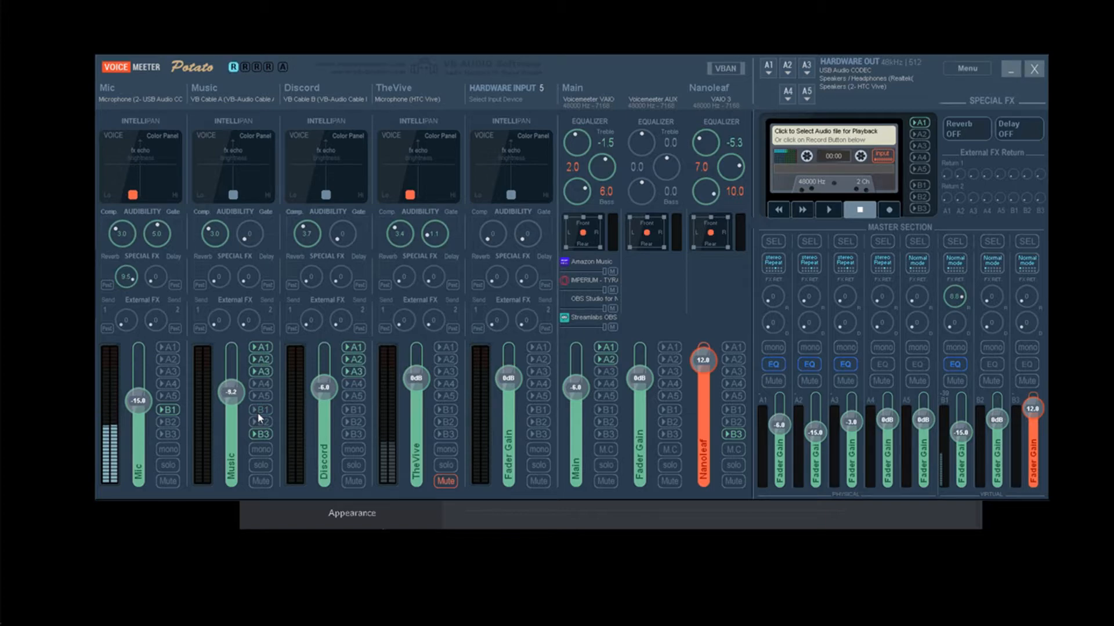
pyautogui.scroll(-6, 258, 415)
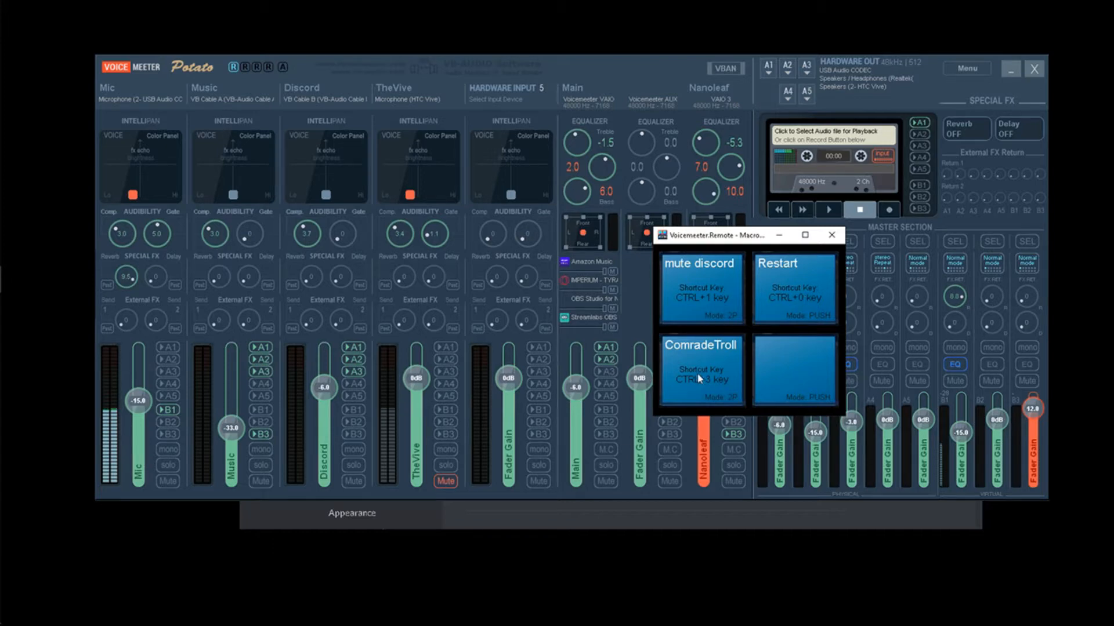
# Mute and unmute the Discord strip repeatedly with the mute discord macro button, leaving it unmuted.
pyautogui.click(712, 305)
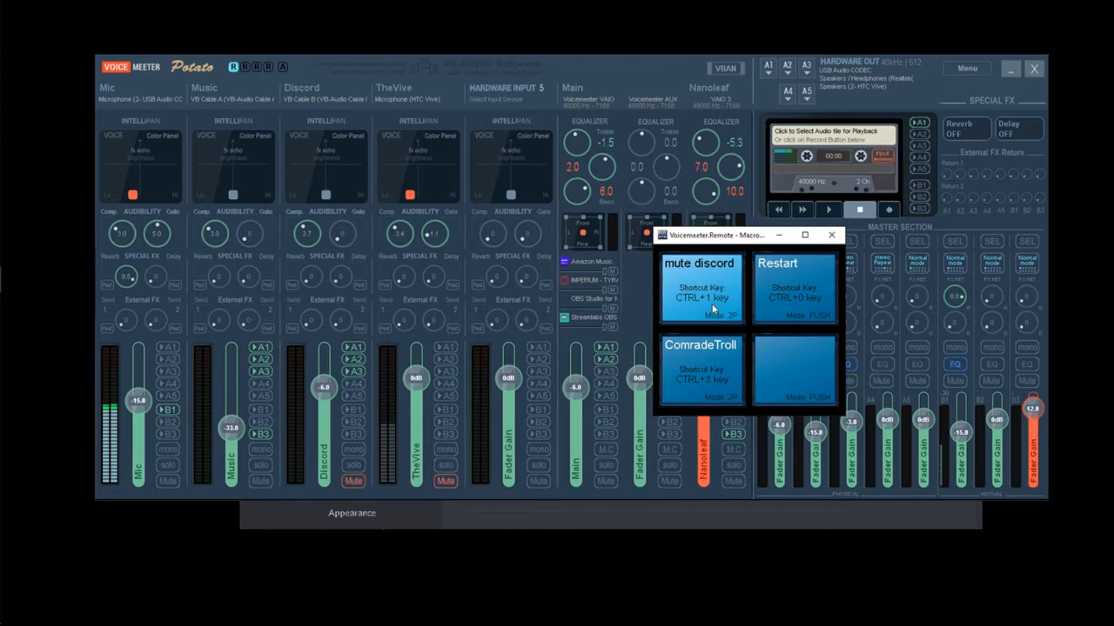
pyautogui.click(712, 306)
pyautogui.click(712, 305)
pyautogui.click(713, 306)
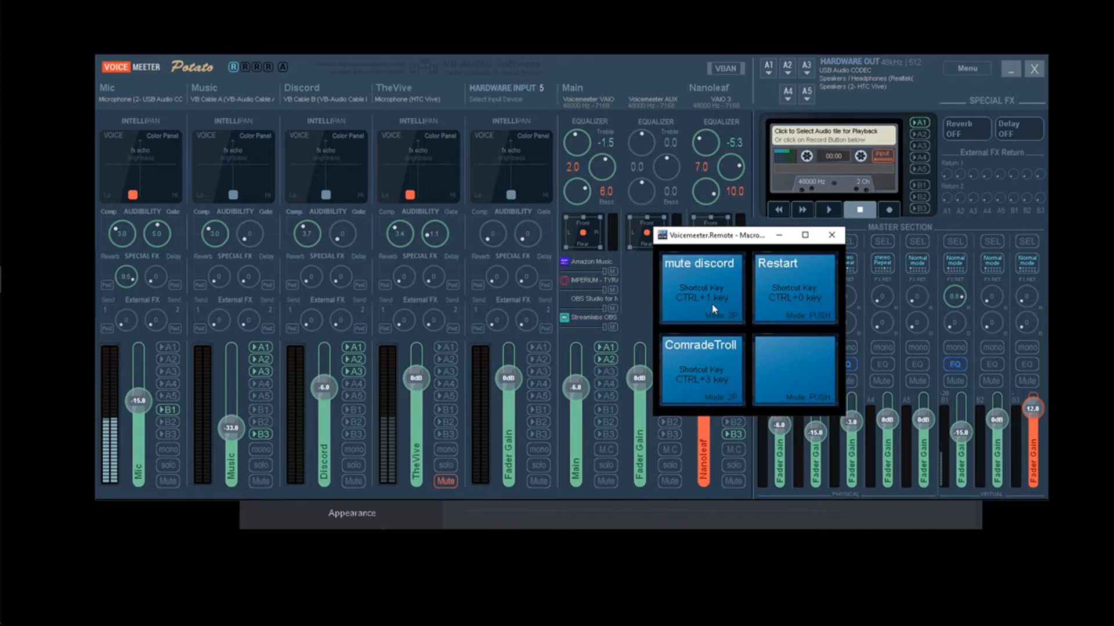
# Test the mute discord macro from the keyboard, toggling the Discord strip's mute repeatedly and ending unmuted.
pyautogui.hotkey('ctrl', '1')
pyautogui.hotkey('ctrl', '1')
pyautogui.hotkey('ctrl', '1')
pyautogui.hotkey('ctrl', '1')
pyautogui.hotkey('ctrl', '1')
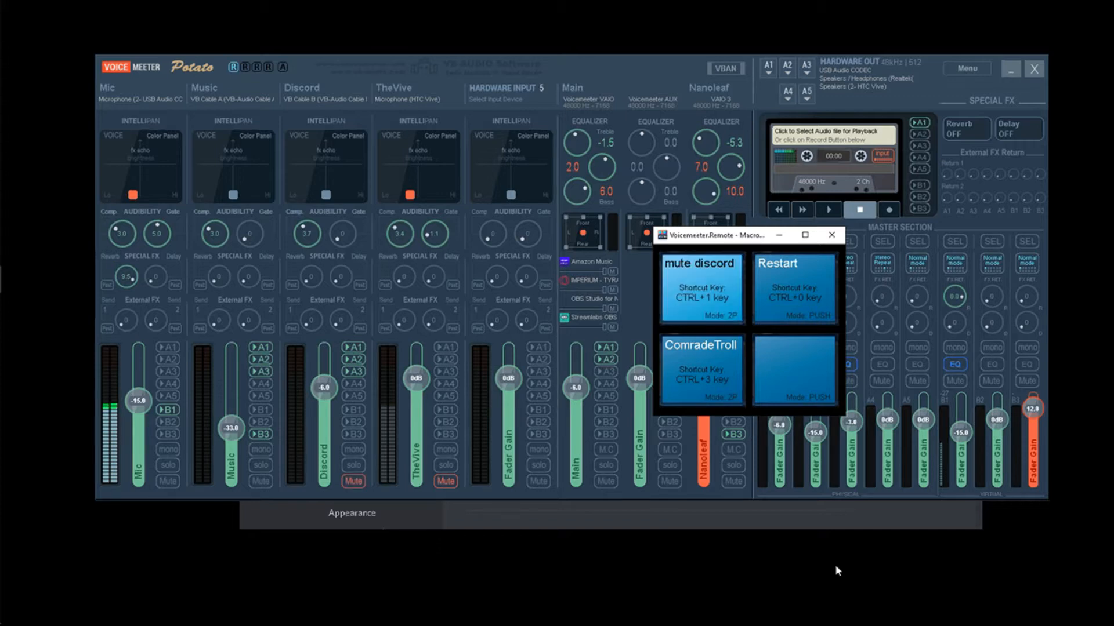
pyautogui.hotkey('ctrl', '1')
pyautogui.hotkey('ctrl', '1')
pyautogui.hotkey('ctrl', '1')
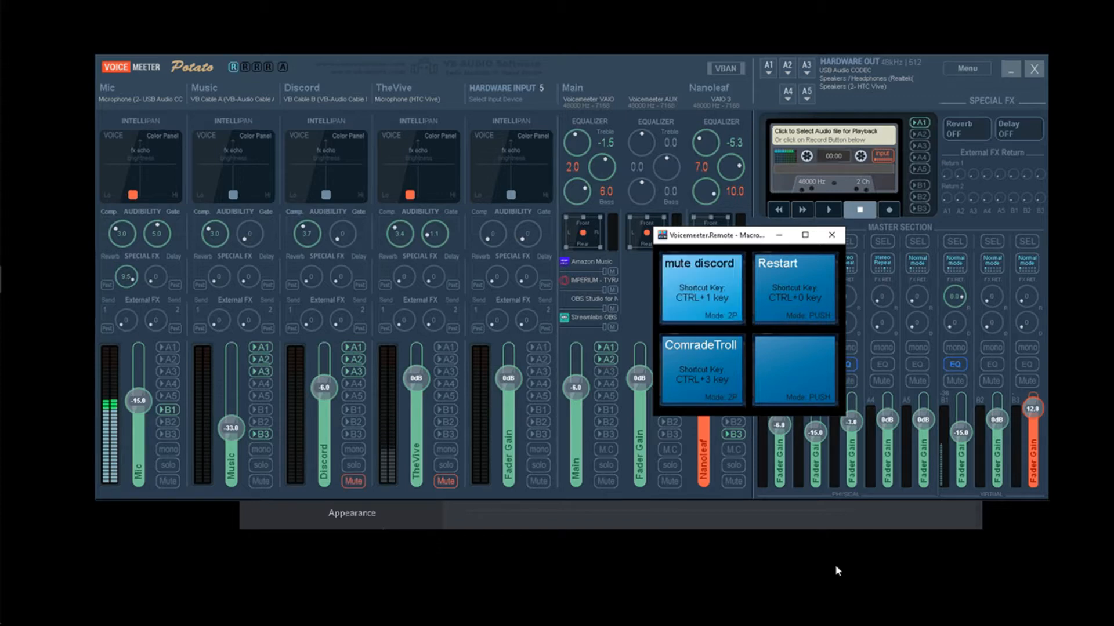
pyautogui.hotkey('ctrl', '1')
pyautogui.hotkey('ctrl', '1')
pyautogui.hotkey('ctrl', '1')
pyautogui.hotkey('ctrl', '1')
pyautogui.hotkey('ctrl', '1')
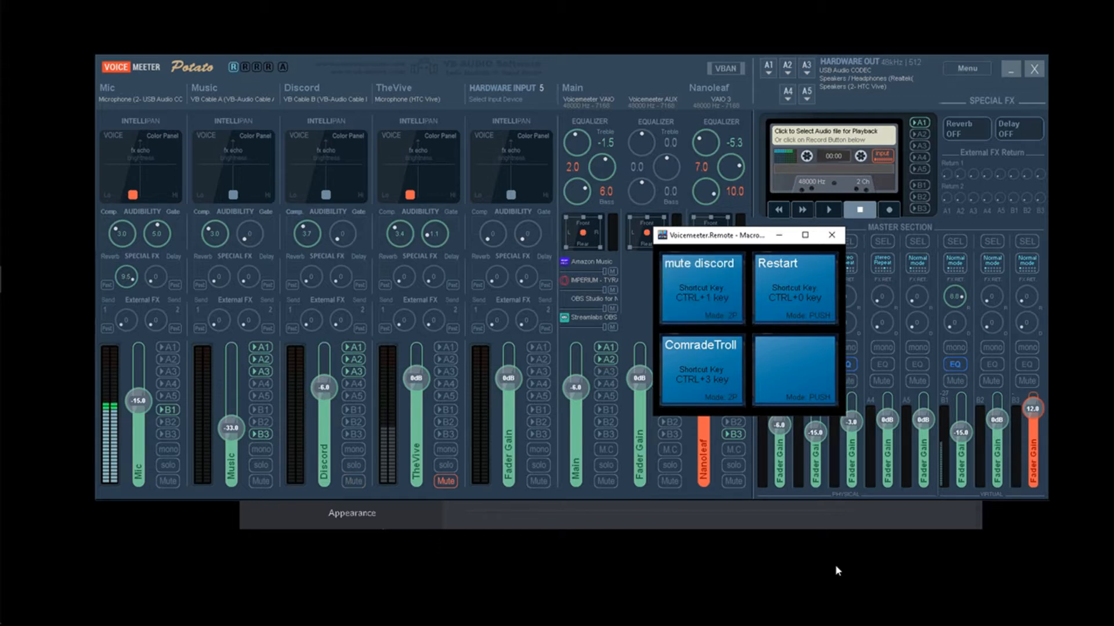
pyautogui.hotkey('ctrl', '1')
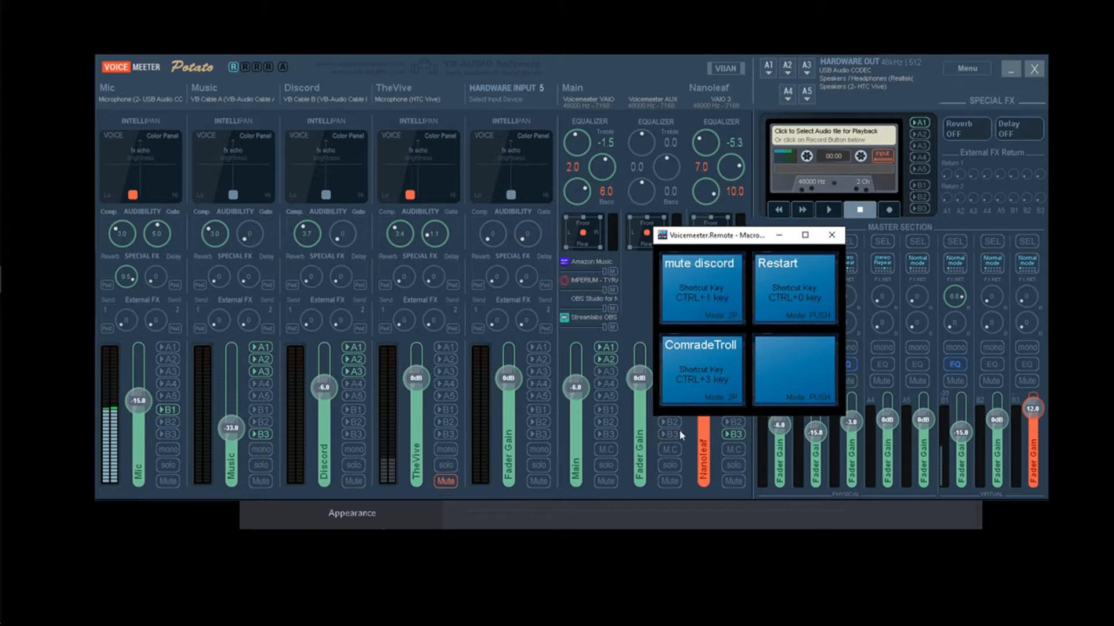
# Run the ComradeTroll macro to fade the Music strip up with B1 on, and switch the macro off again.
pyautogui.click(709, 373)
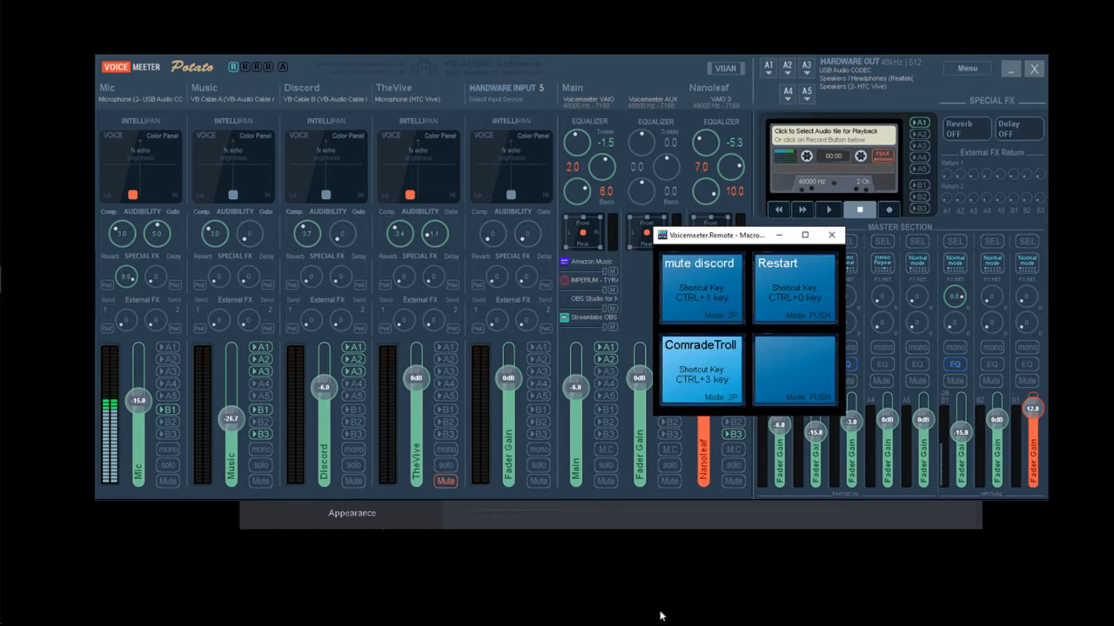
pyautogui.hotkey('ctrl', '3')
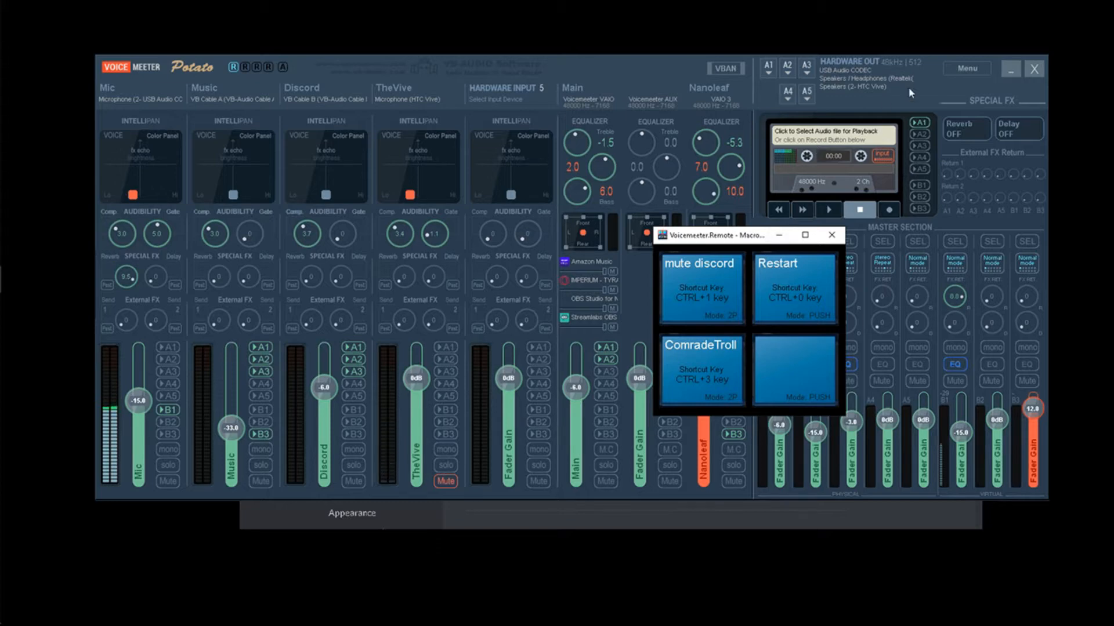
# Check the MacroButtons startup option, bring the macro buttons window forward, and examine the Restart macro's configuration and its trigger command.
pyautogui.click(964, 69)
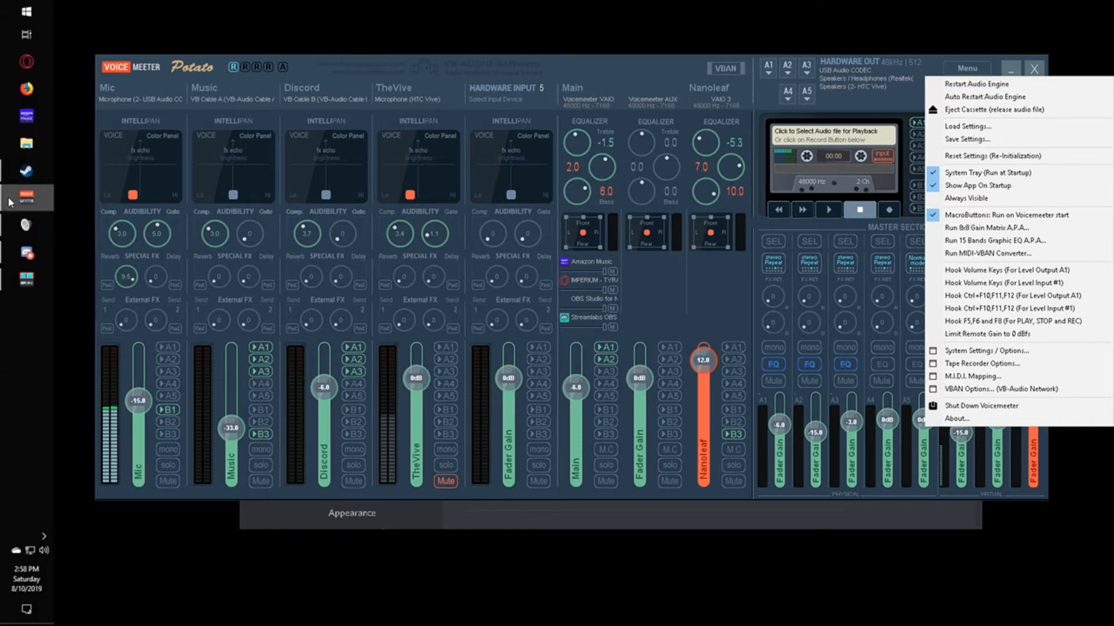
pyautogui.click(26, 278)
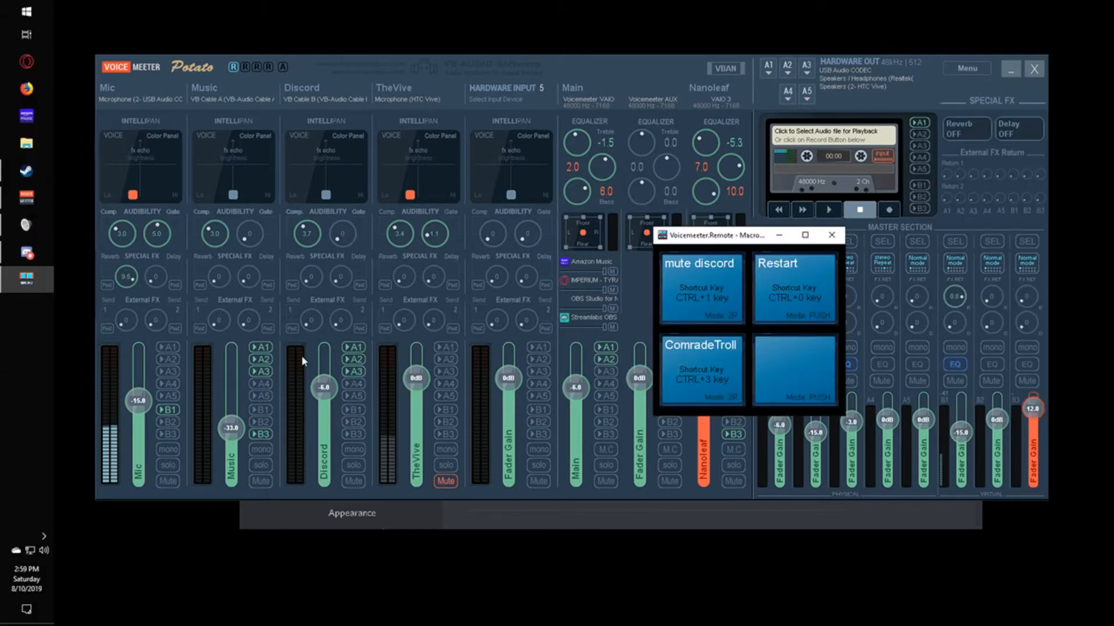
pyautogui.rightClick(798, 316)
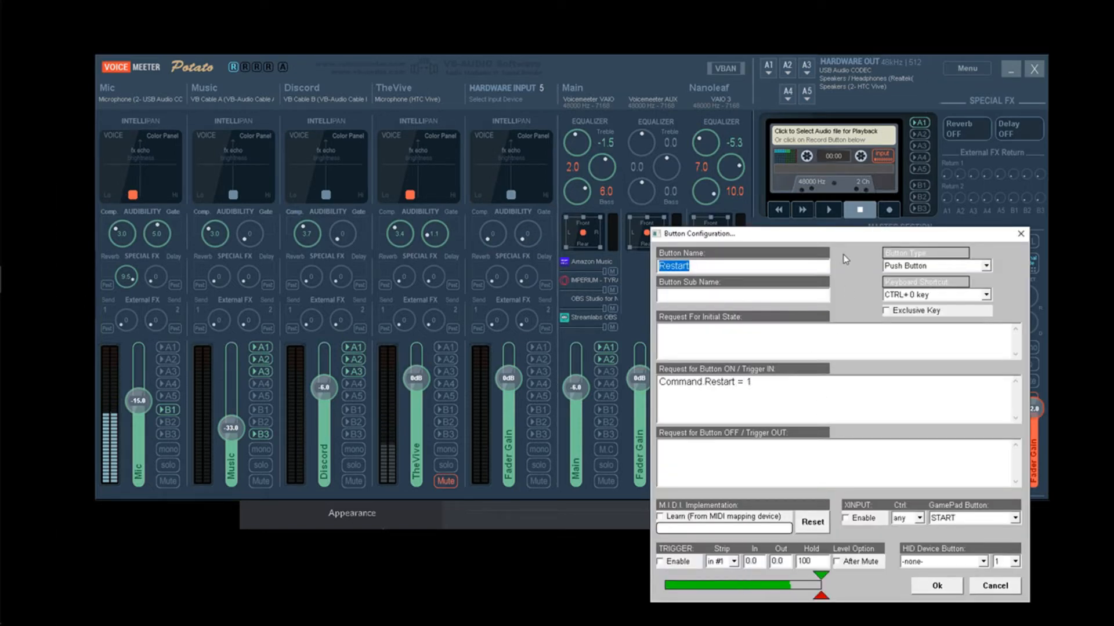
pyautogui.moveTo(857, 234); pyautogui.dragTo(855, 149)
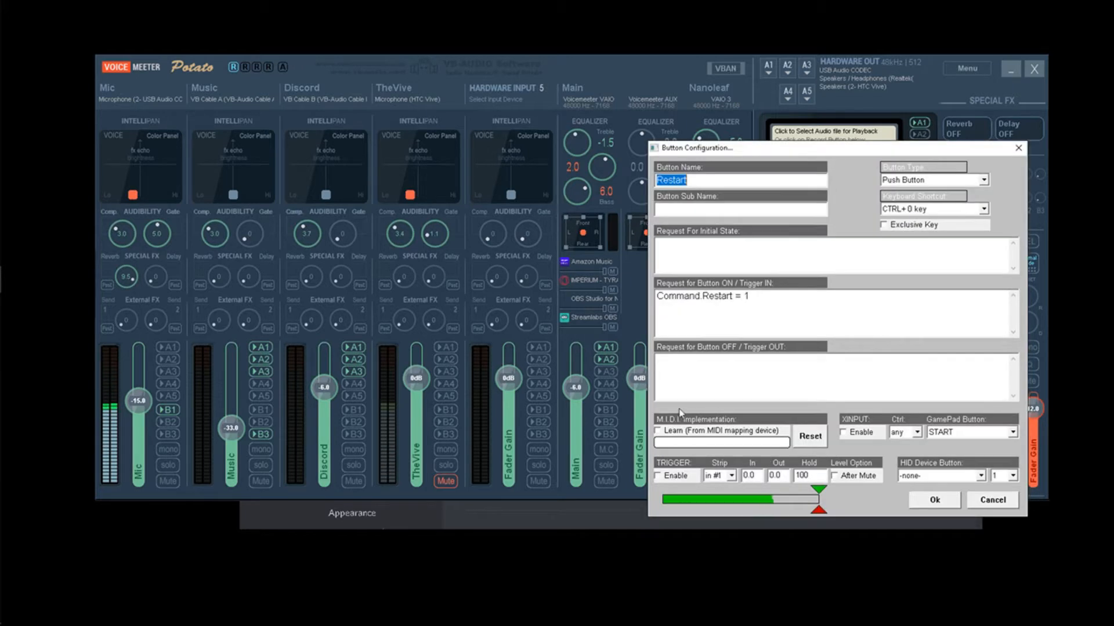
pyautogui.click(700, 298)
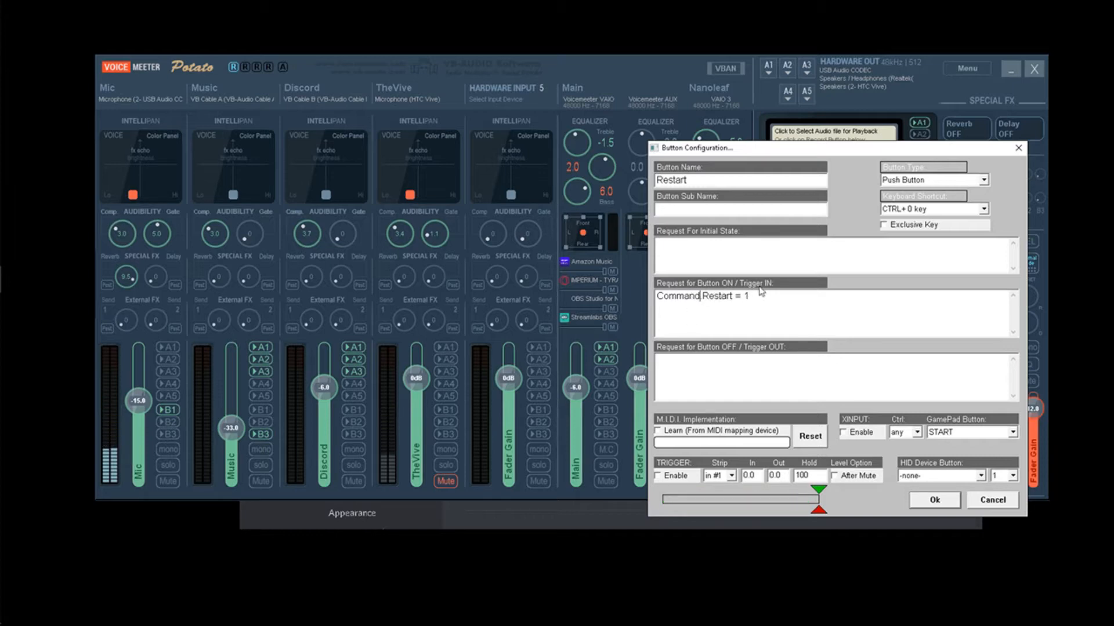
pyautogui.click(935, 502)
# Examine the on and off requests configured for the ComradeTroll and mute discord macros, closing both without changes.
pyautogui.rightClick(710, 365)
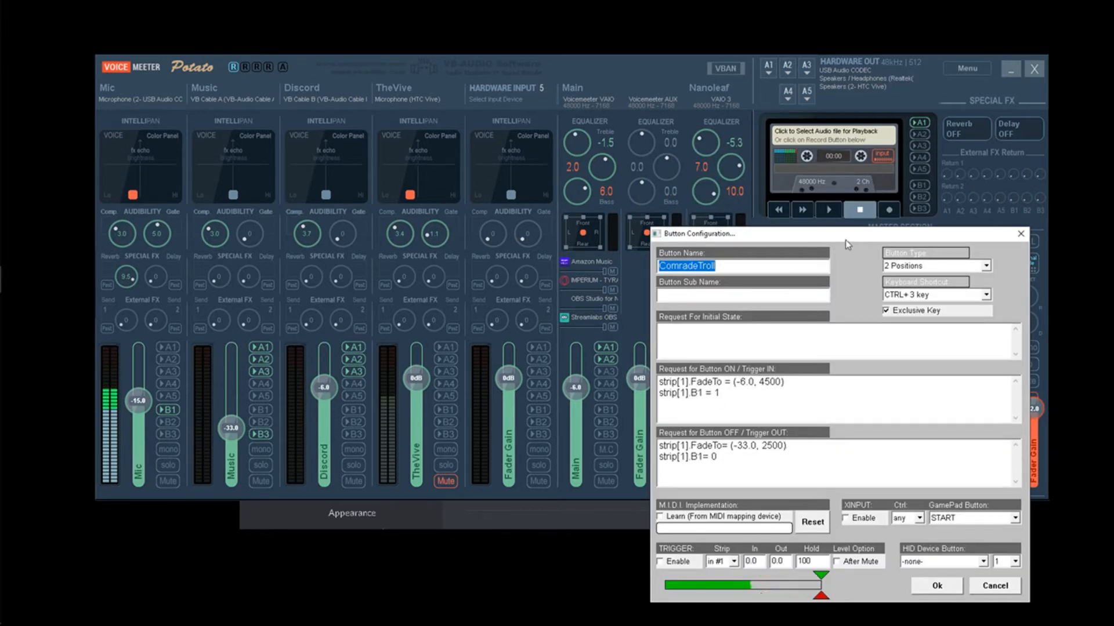
pyautogui.moveTo(844, 233); pyautogui.dragTo(821, 98)
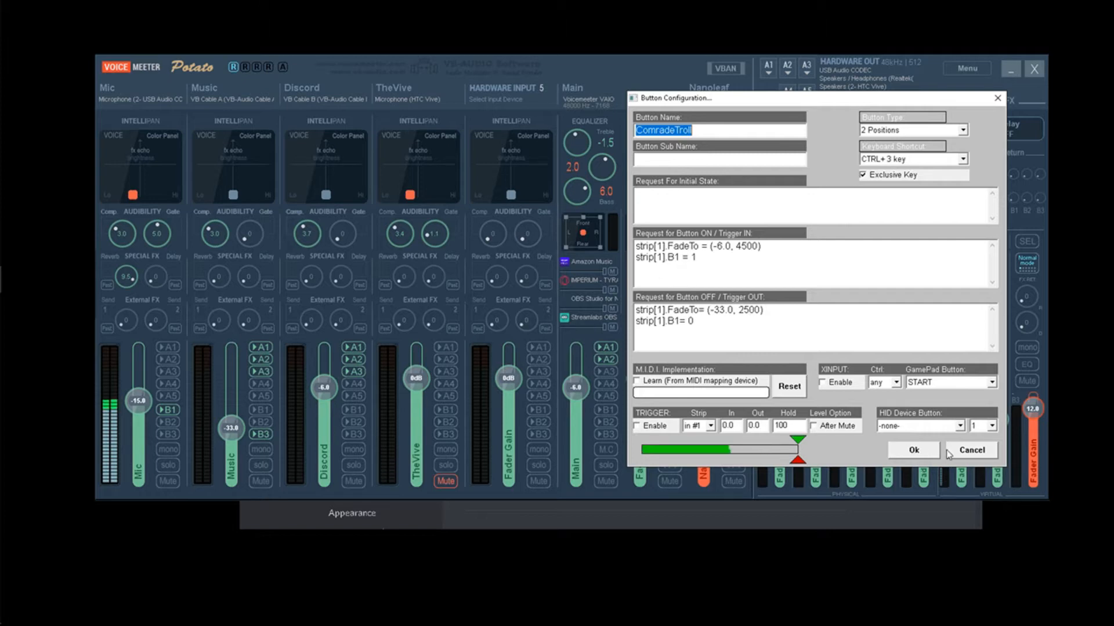
pyautogui.click(968, 451)
pyautogui.rightClick(732, 314)
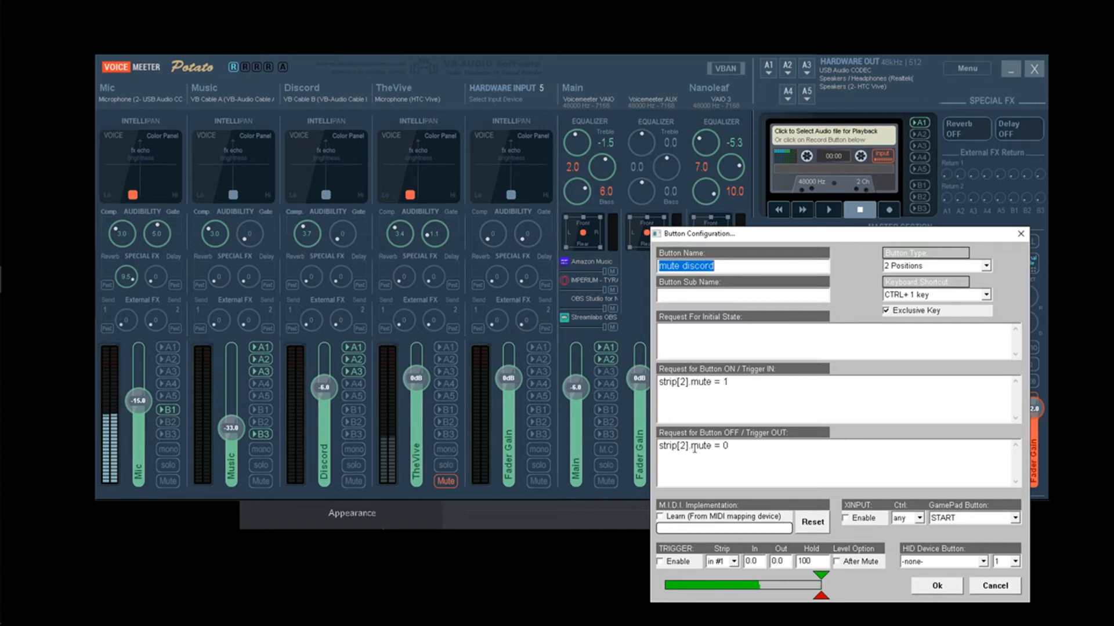
pyautogui.click(988, 587)
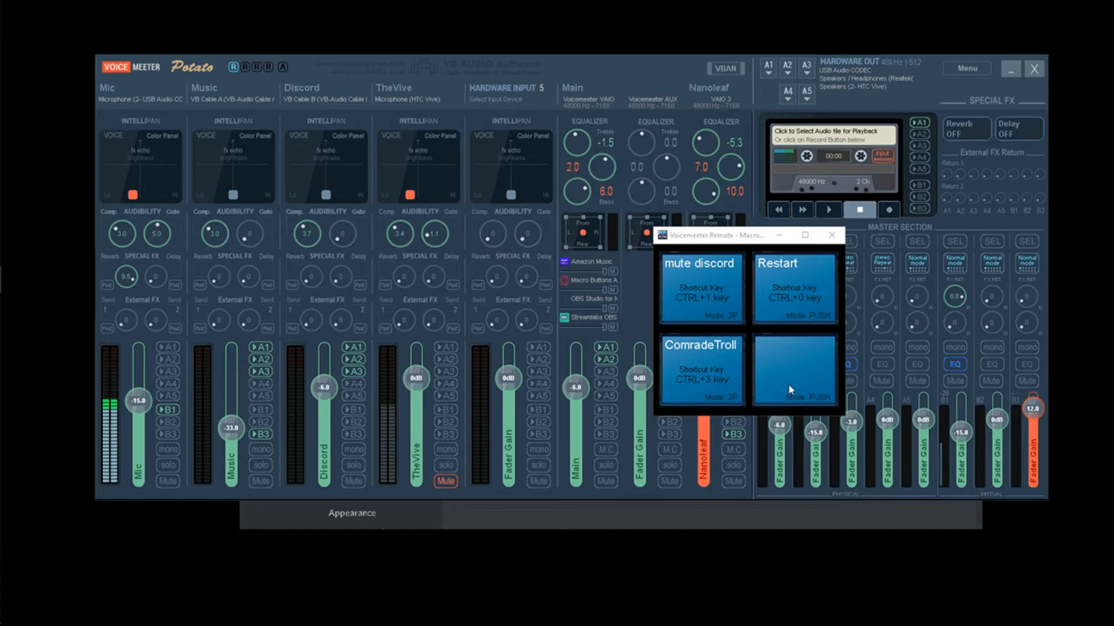
# Open the tape recorder's options, examine the I/O arming and file settings, and close them.
pyautogui.rightClick(833, 154)
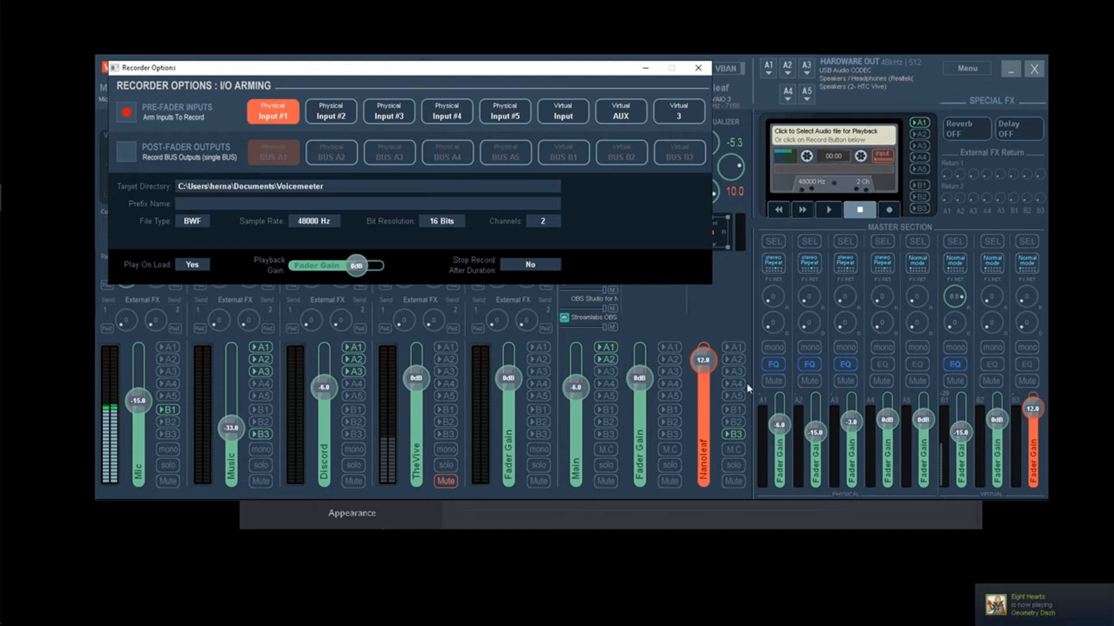
pyautogui.click(698, 68)
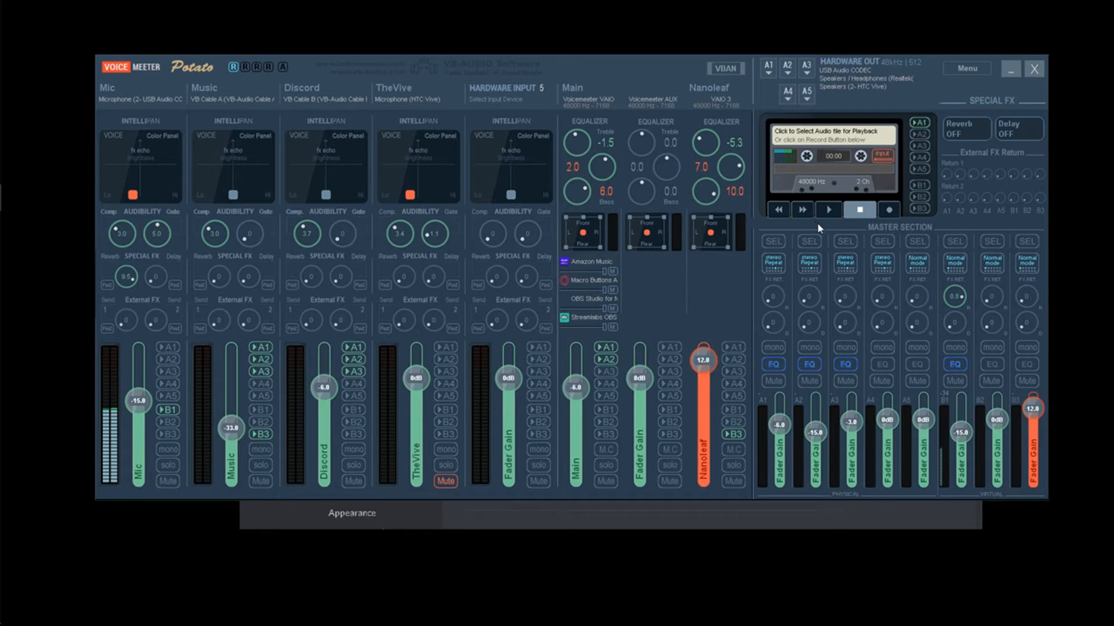
# Examine the equalizer curve of virtual bus B1, close it, and raise the B1 bus gain to -9.0 dB.
pyautogui.rightClick(964, 364)
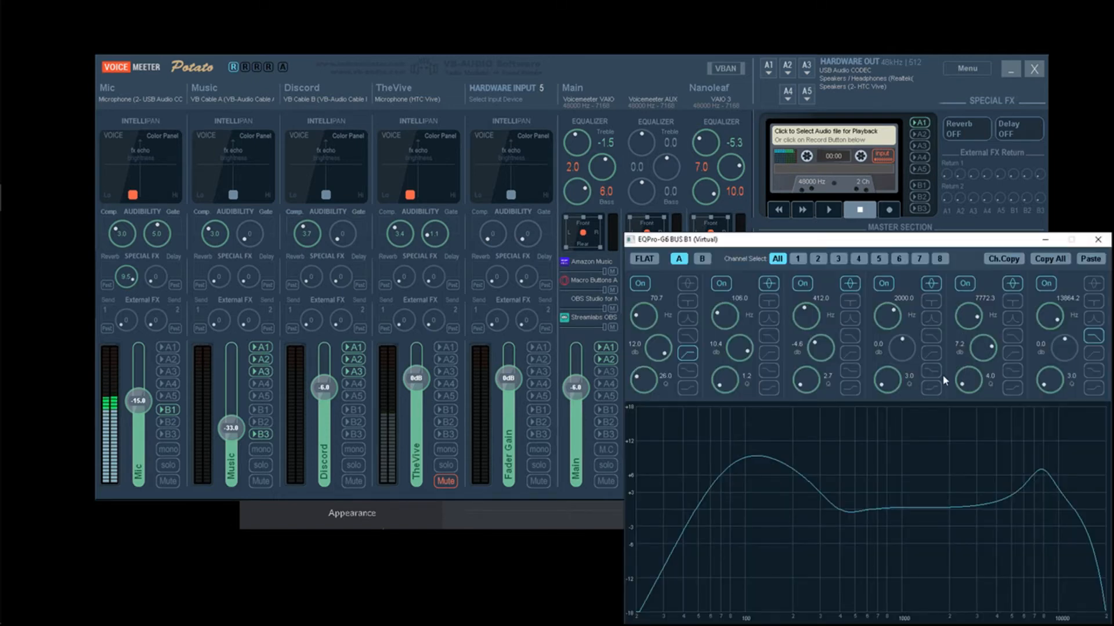
pyautogui.click(1097, 241)
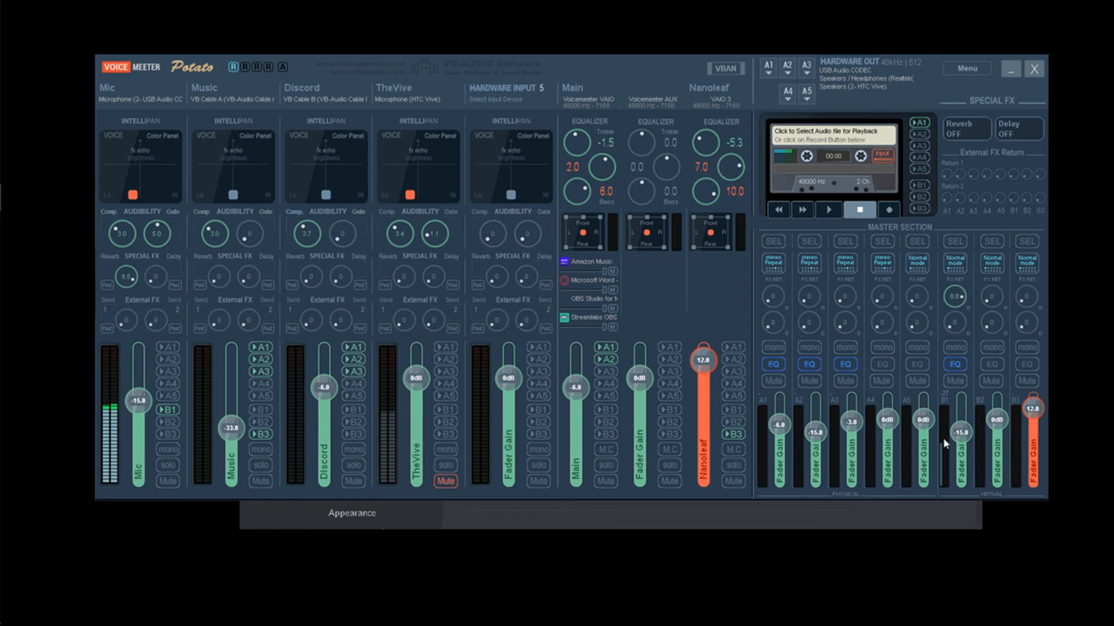
pyautogui.scroll(6, 966, 441)
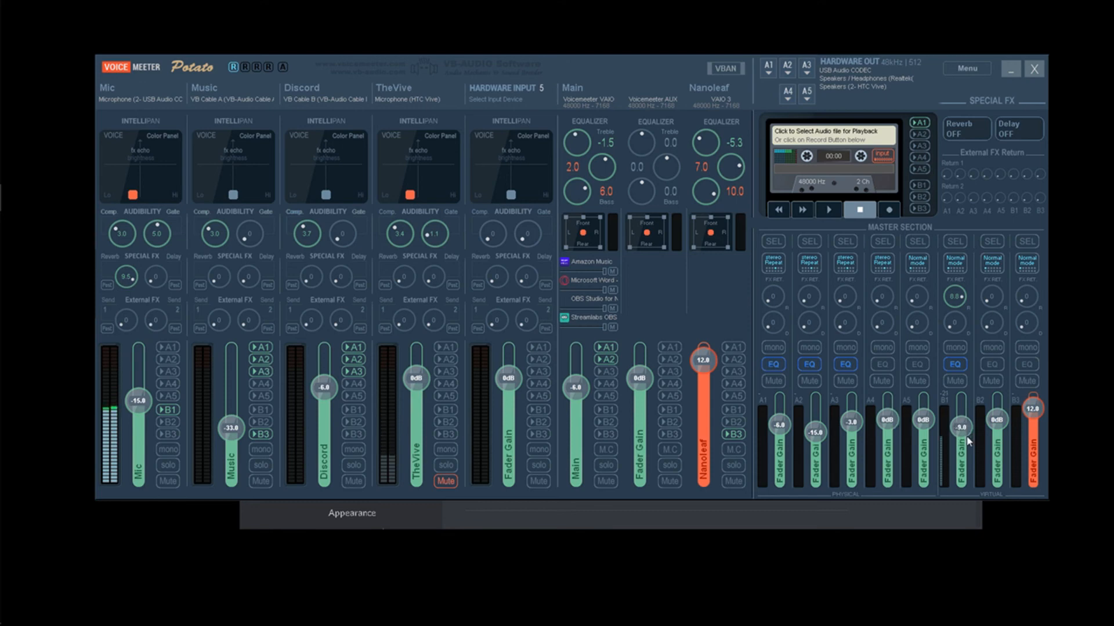